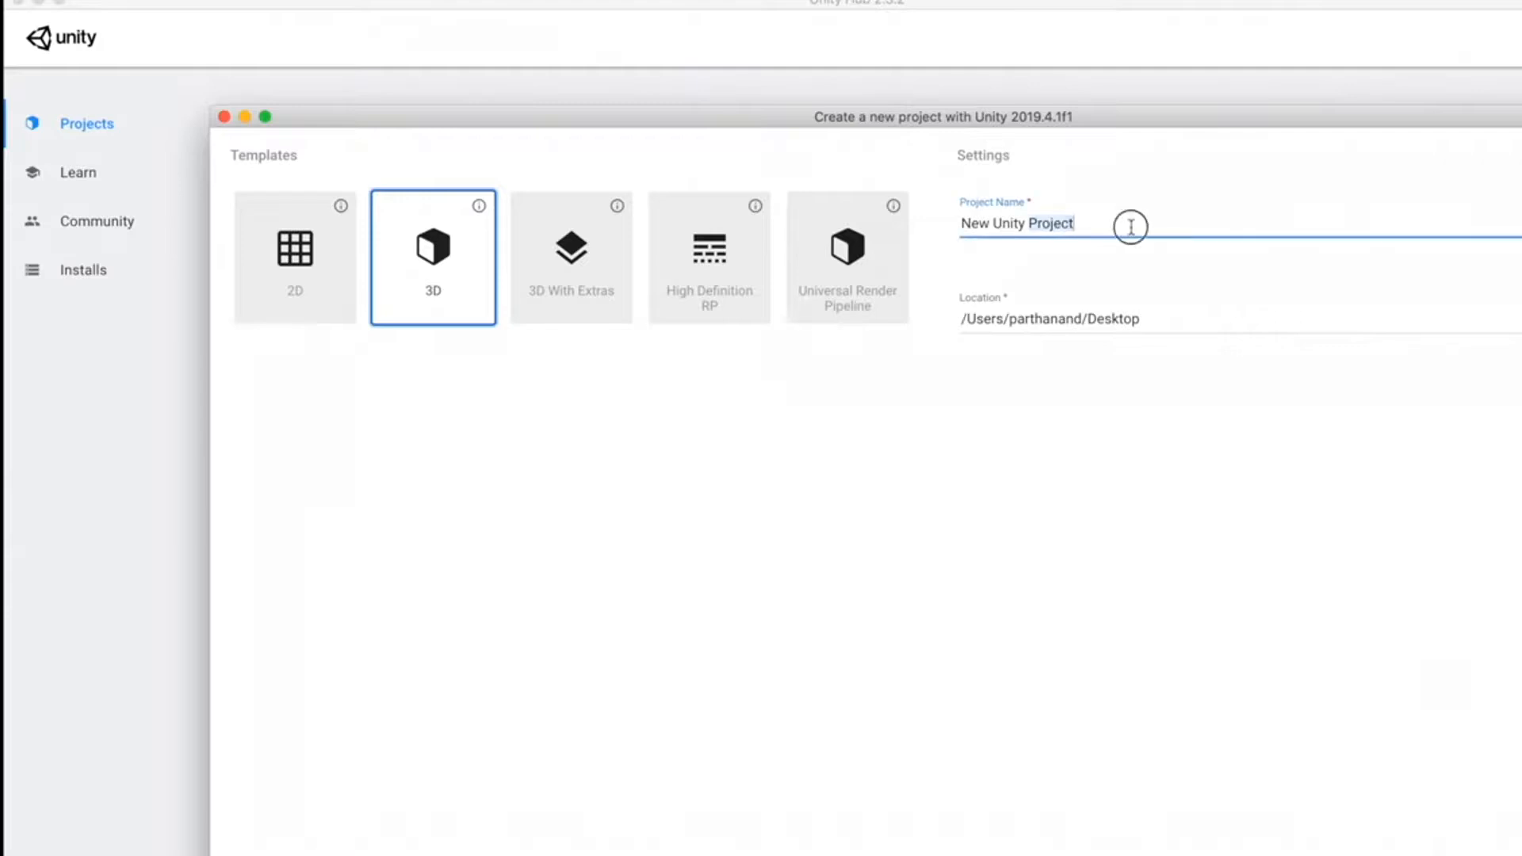
# Name the new 3D project "AR image tracking".
pyautogui.press('super+a')
pyautogui.press('BackSpace')
pyautogui.write('AR Image tracking')
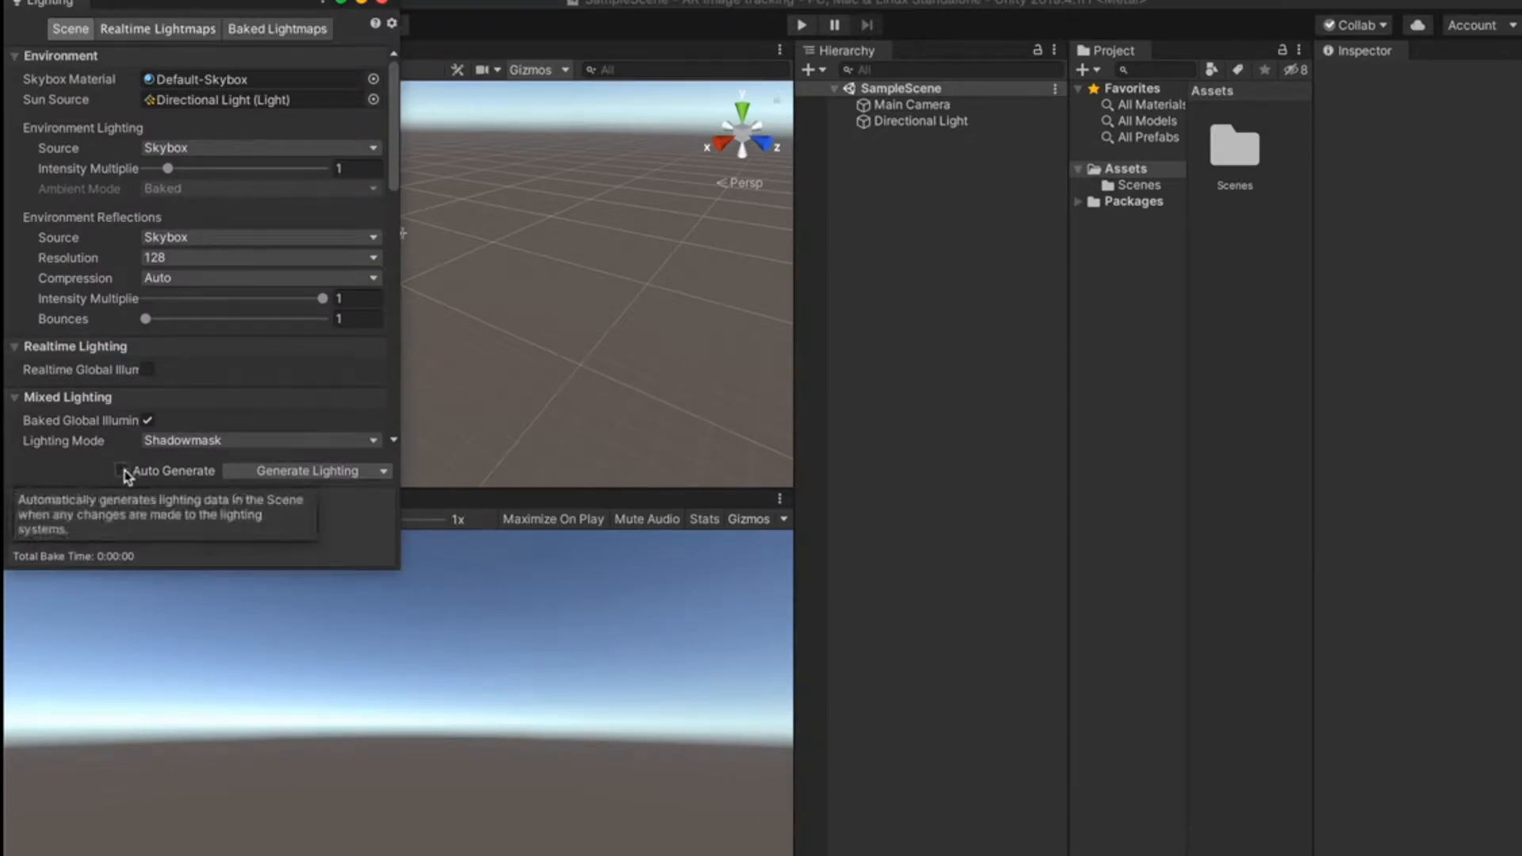
# Turn on automatic lighting generation for the scene and close the lighting settings.
pyautogui.click(122, 471)
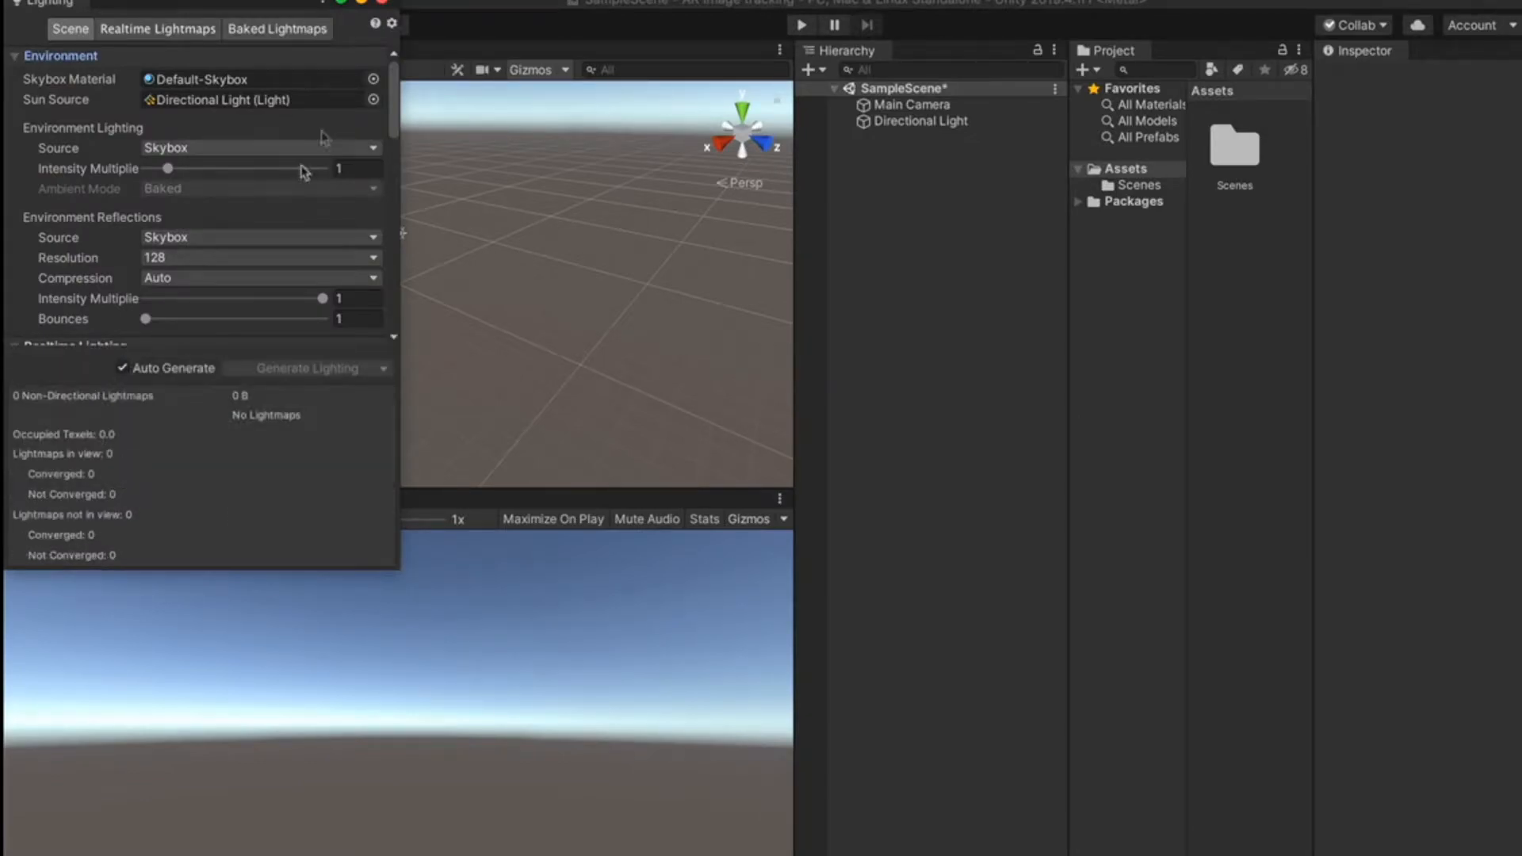
pyautogui.click(382, 3)
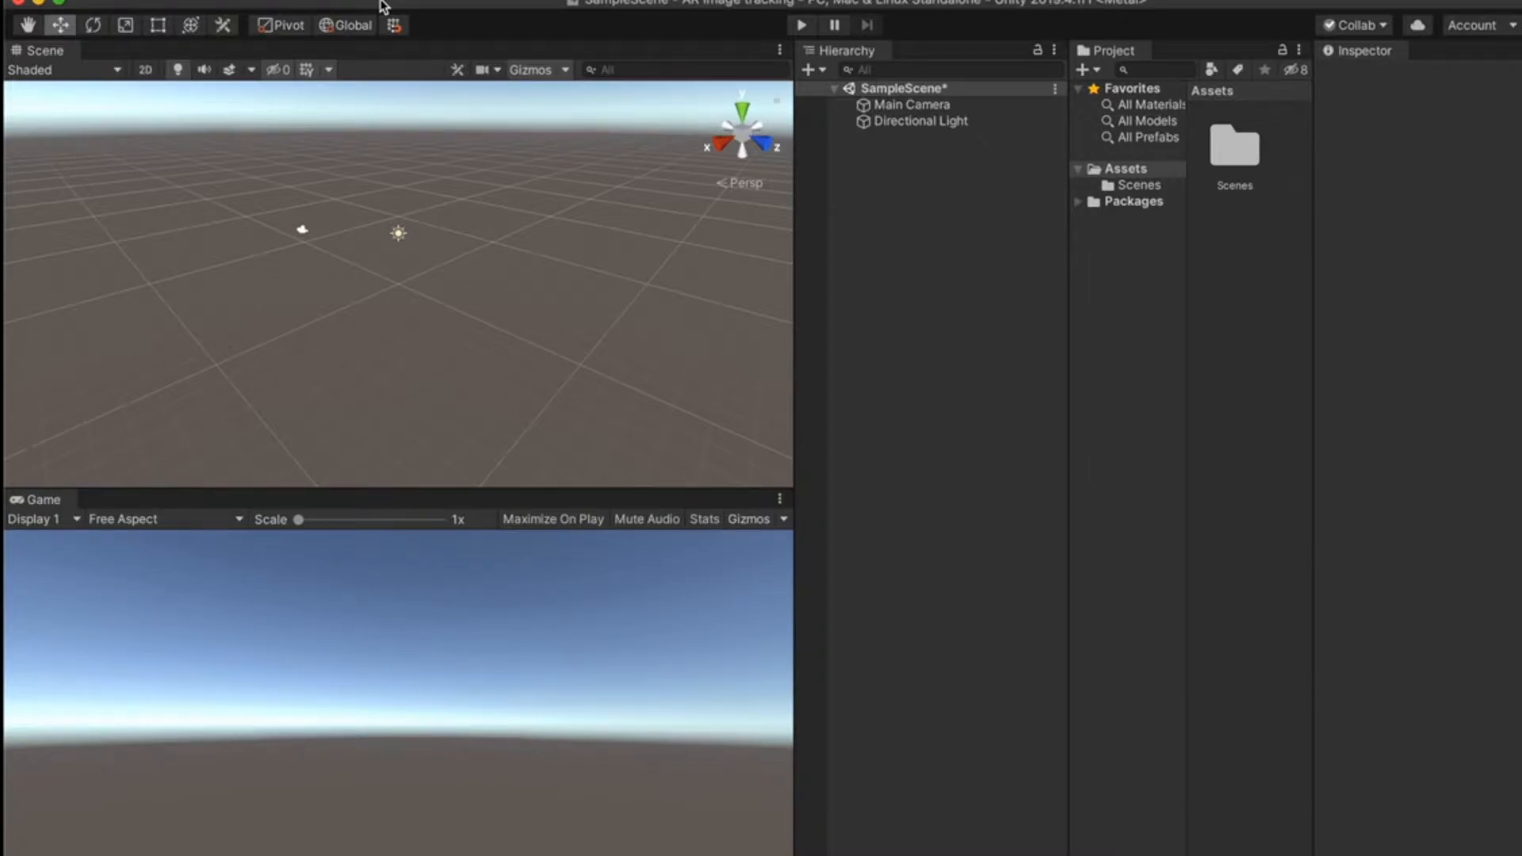
# Install the AR Foundation 2.1.8 package through the Package Manager.
pyautogui.click(475, 2)
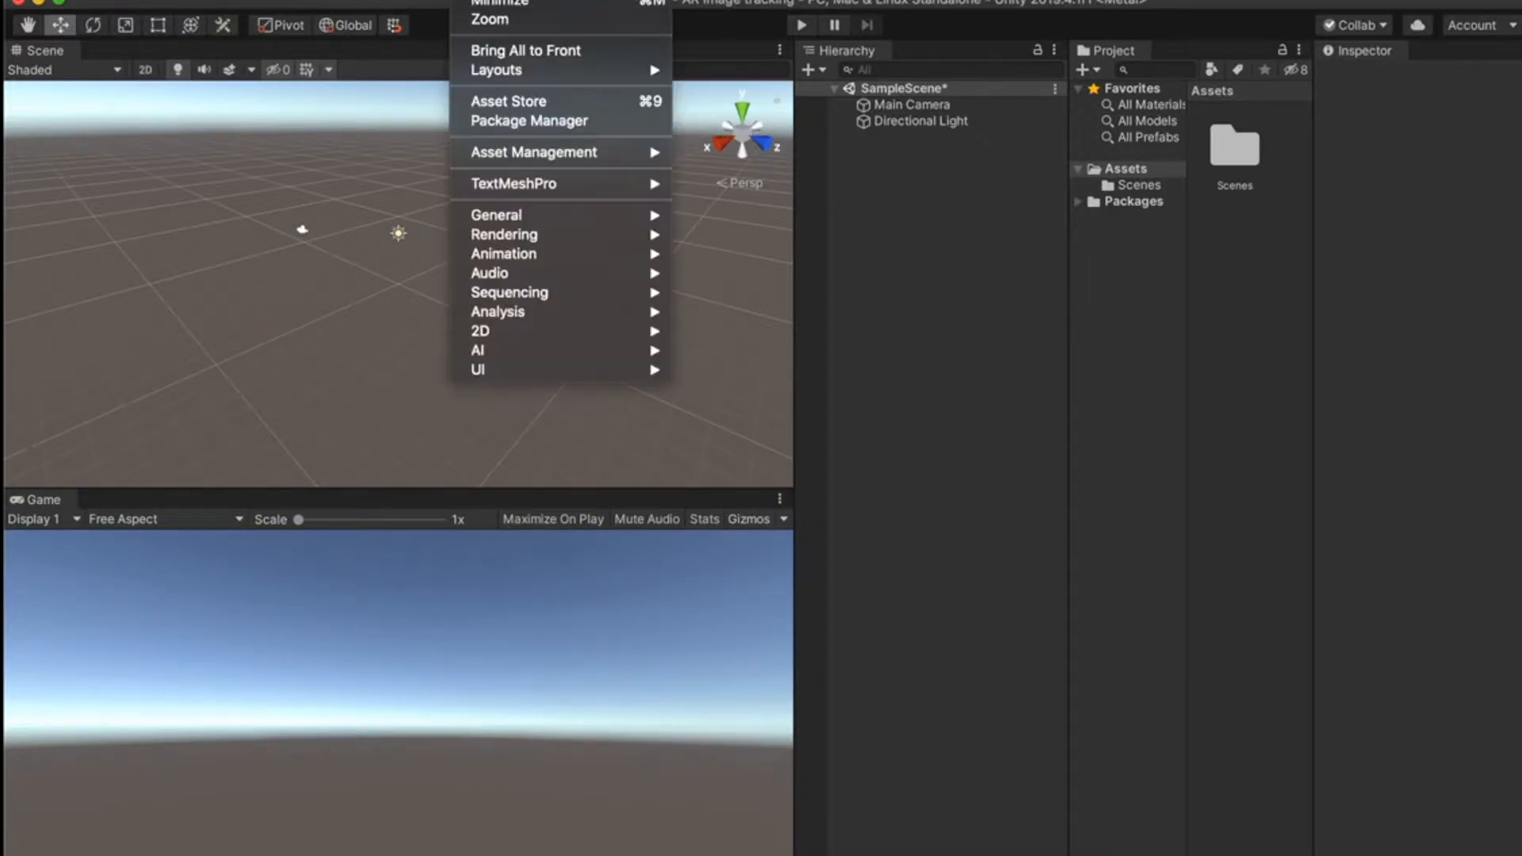
pyautogui.click(531, 121)
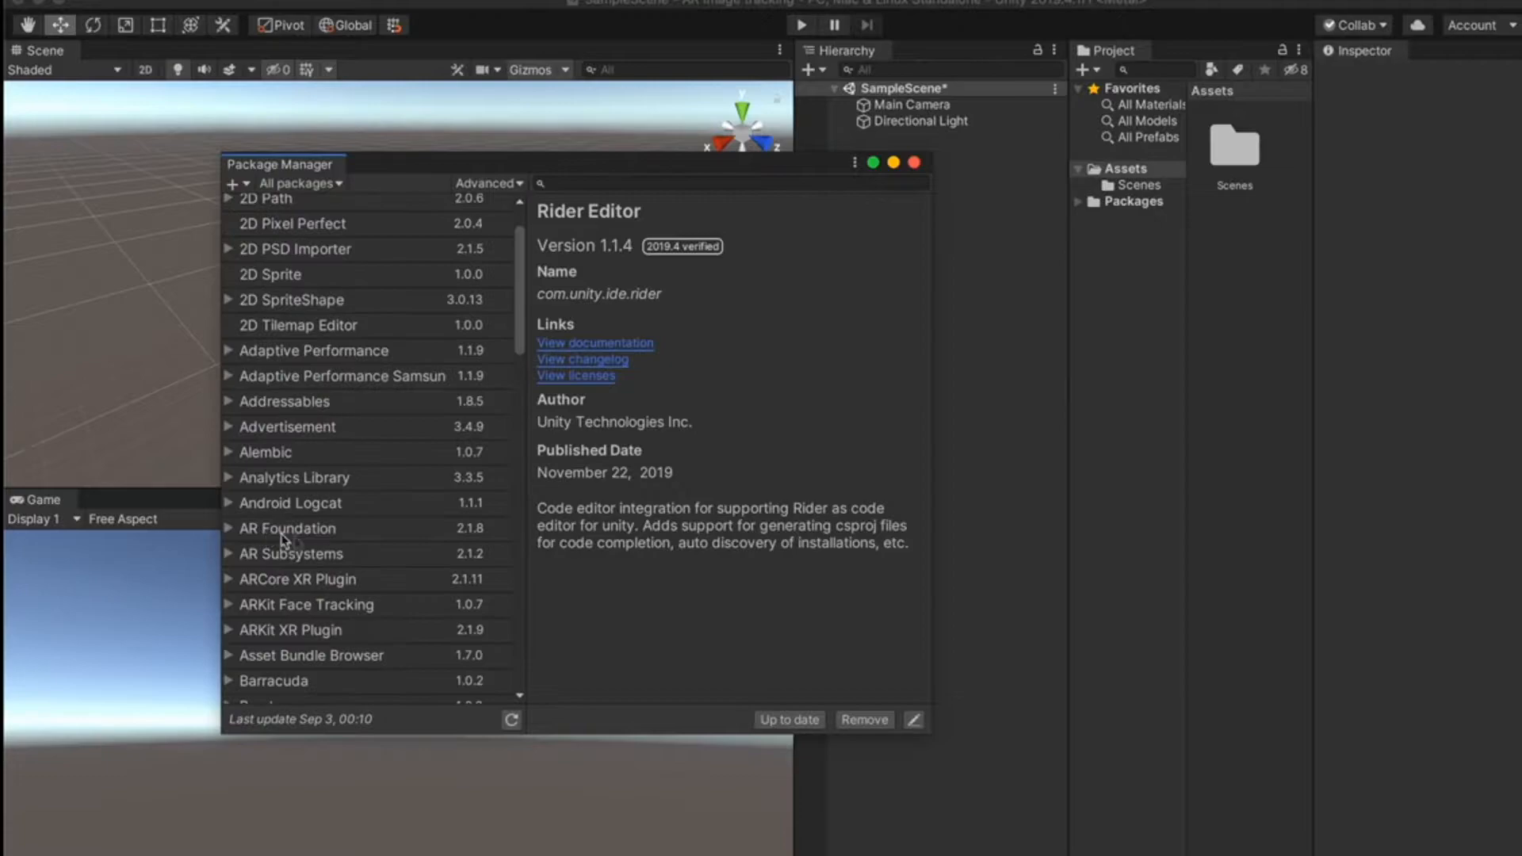
pyautogui.click(287, 534)
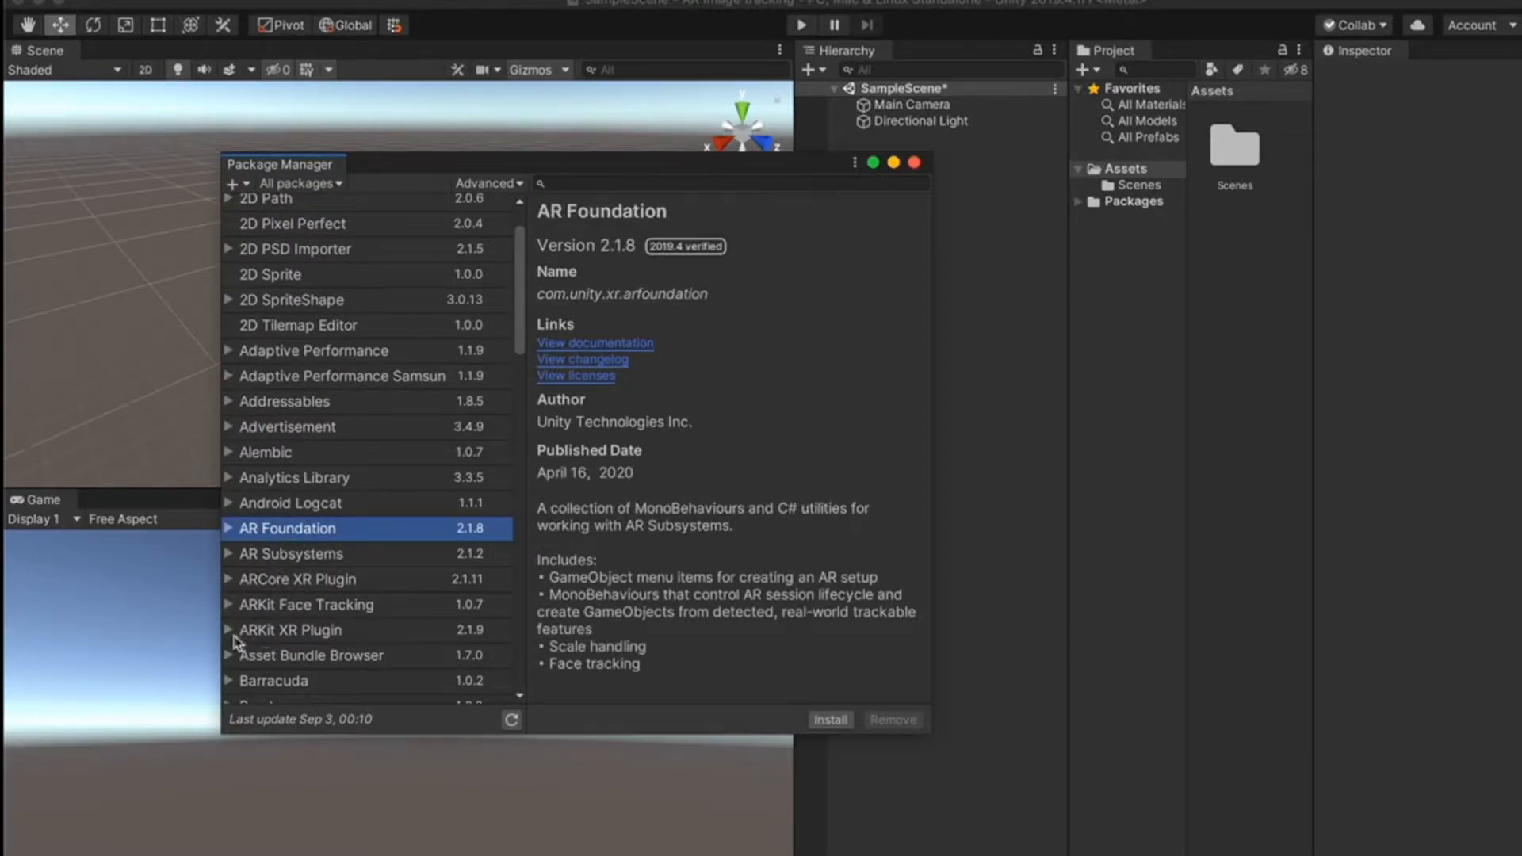
pyautogui.click(829, 720)
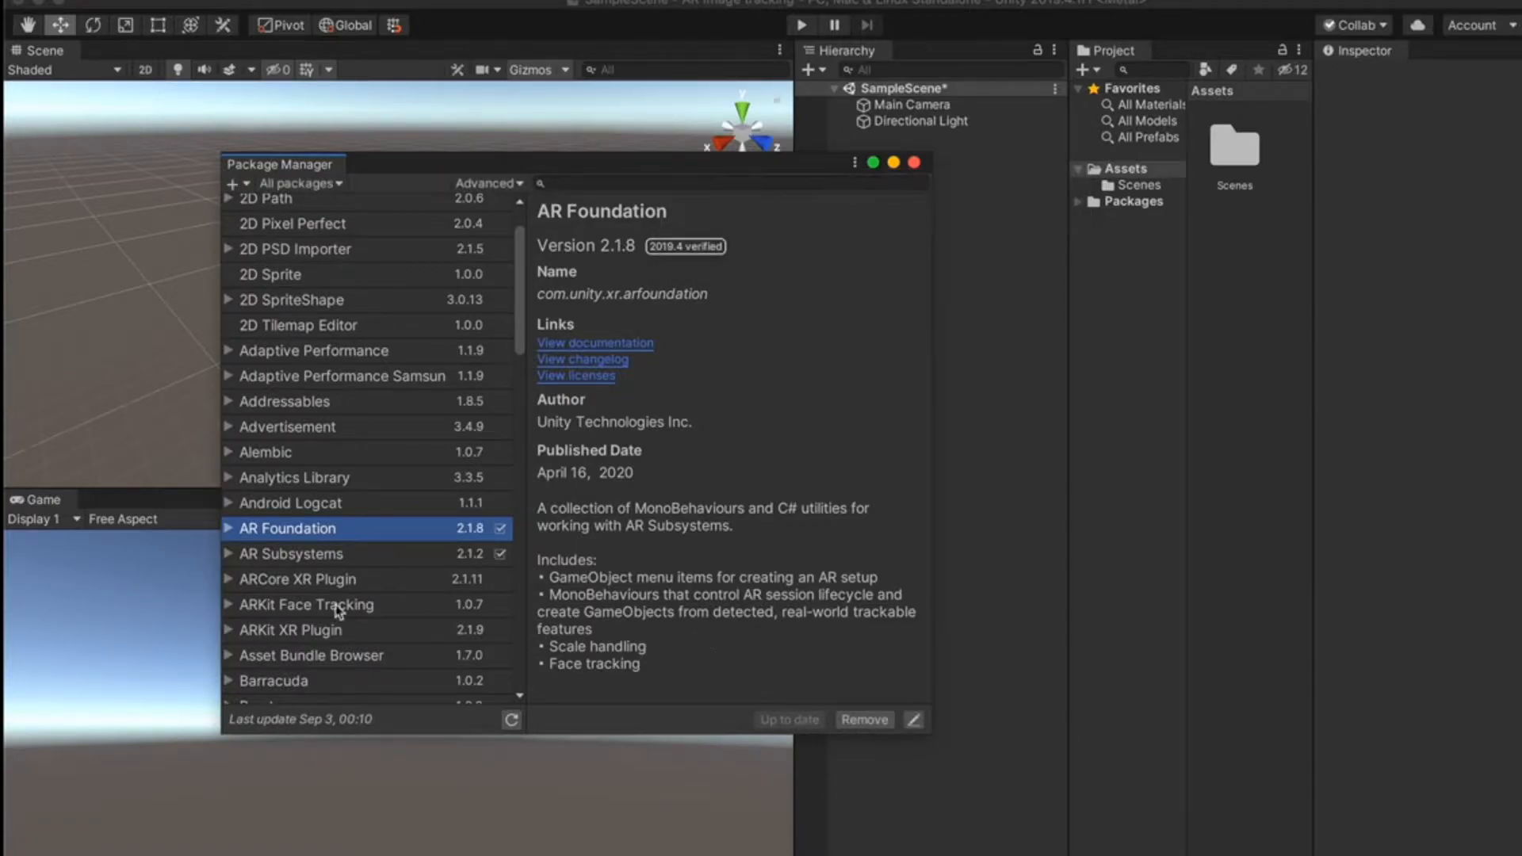
# Install the ARCore XR Plugin 2.1.11 and ARKit XR Plugin 2.1.9 packages, and close the Package Manager.
pyautogui.click(279, 581)
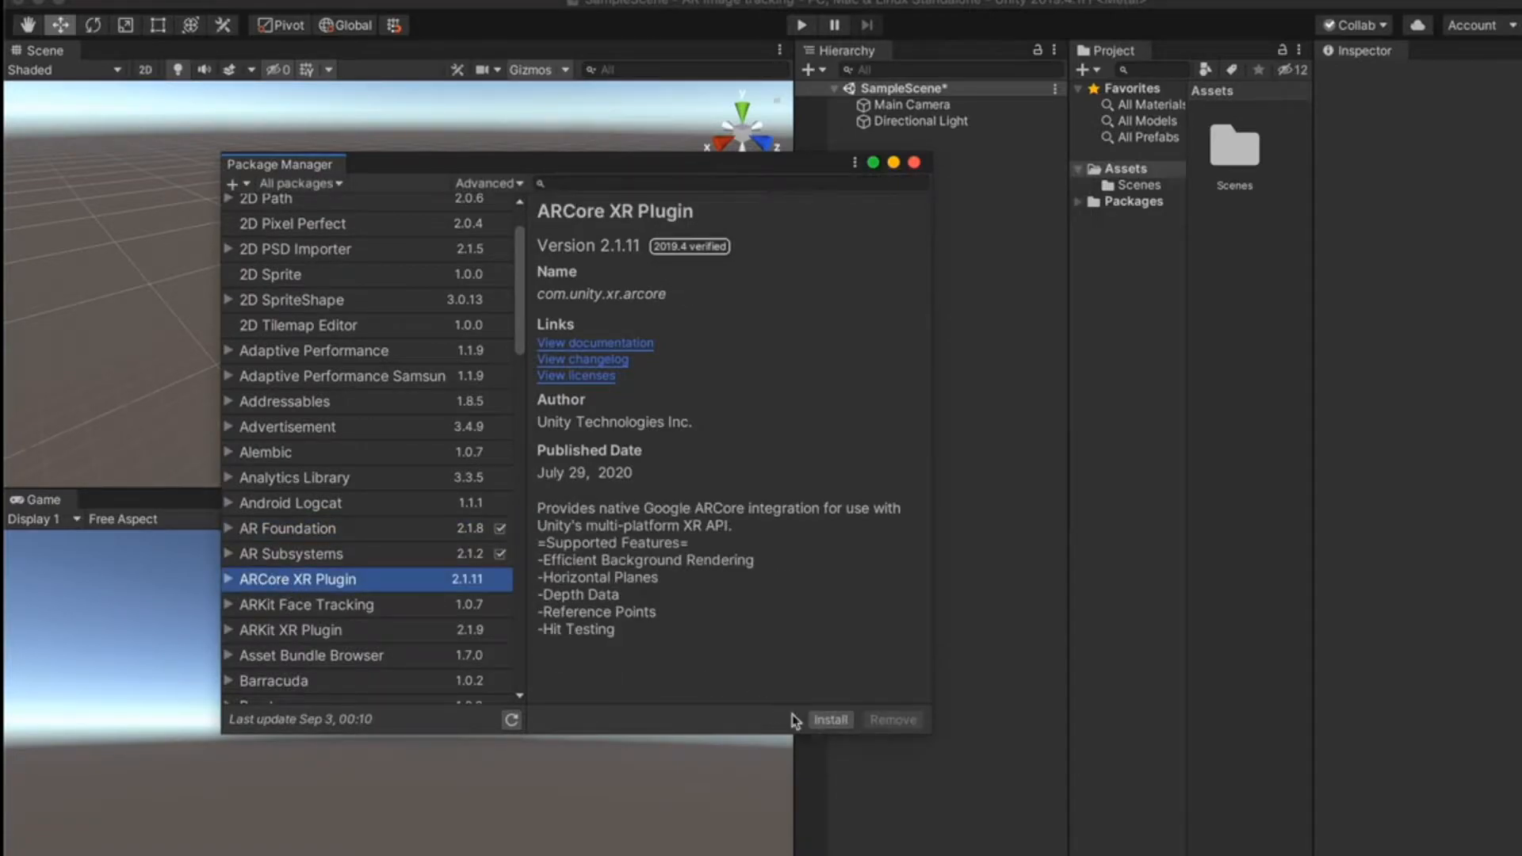
pyautogui.click(831, 721)
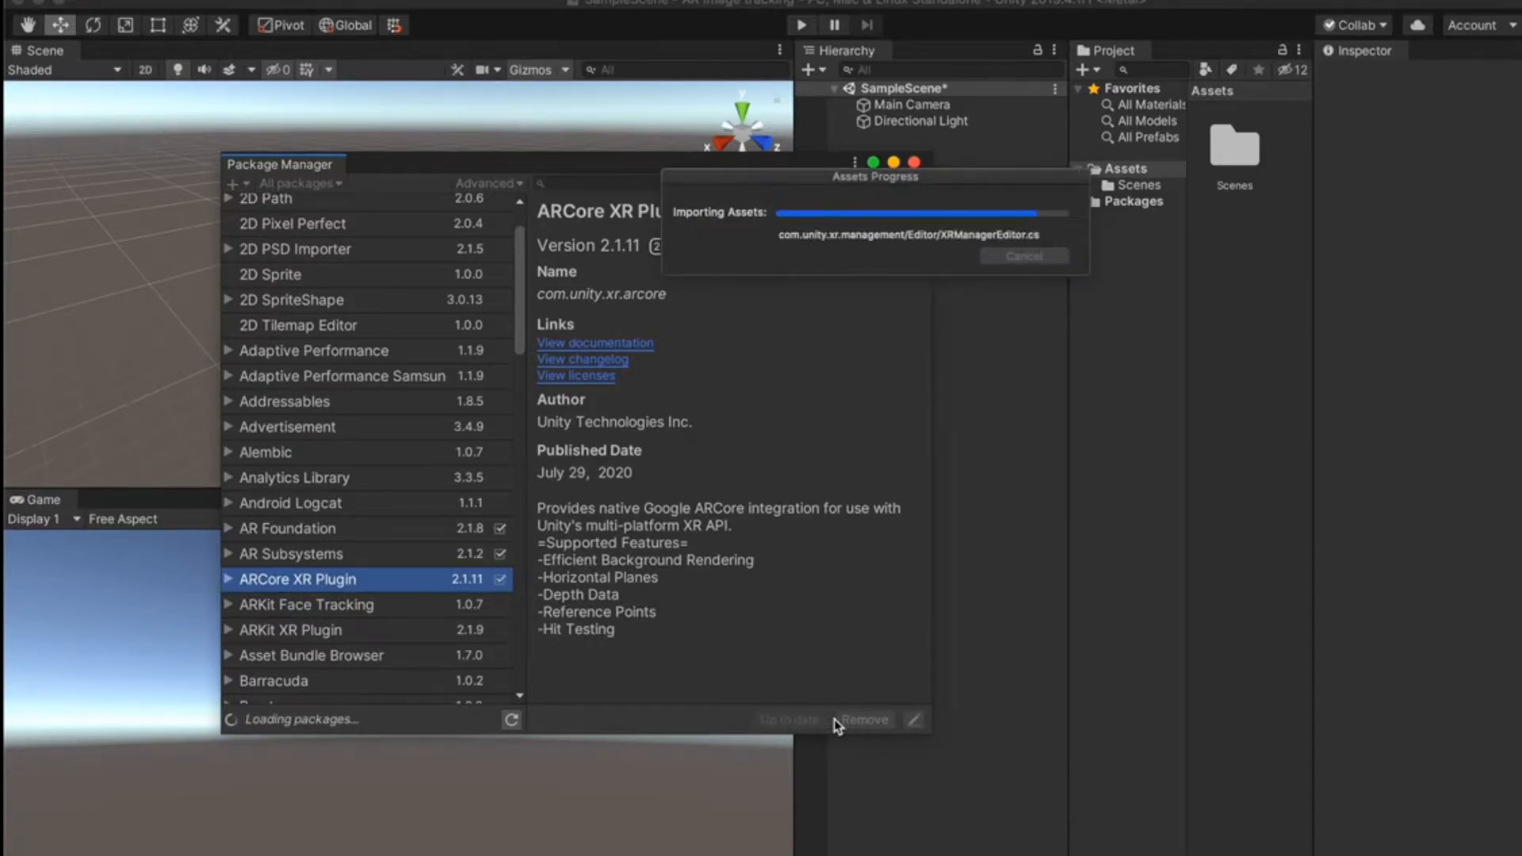
pyautogui.click(307, 629)
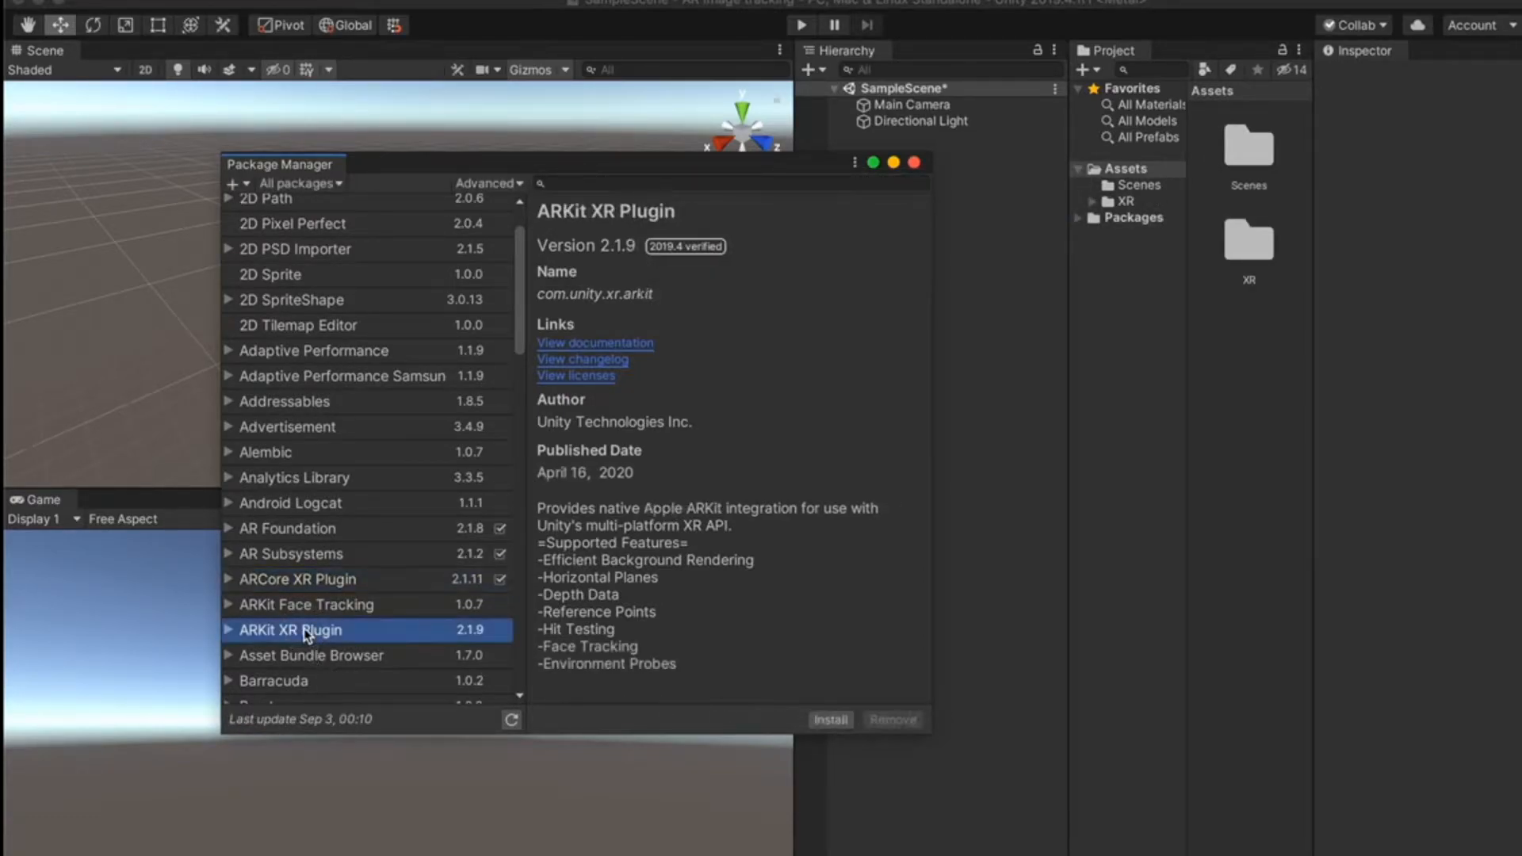
pyautogui.click(822, 722)
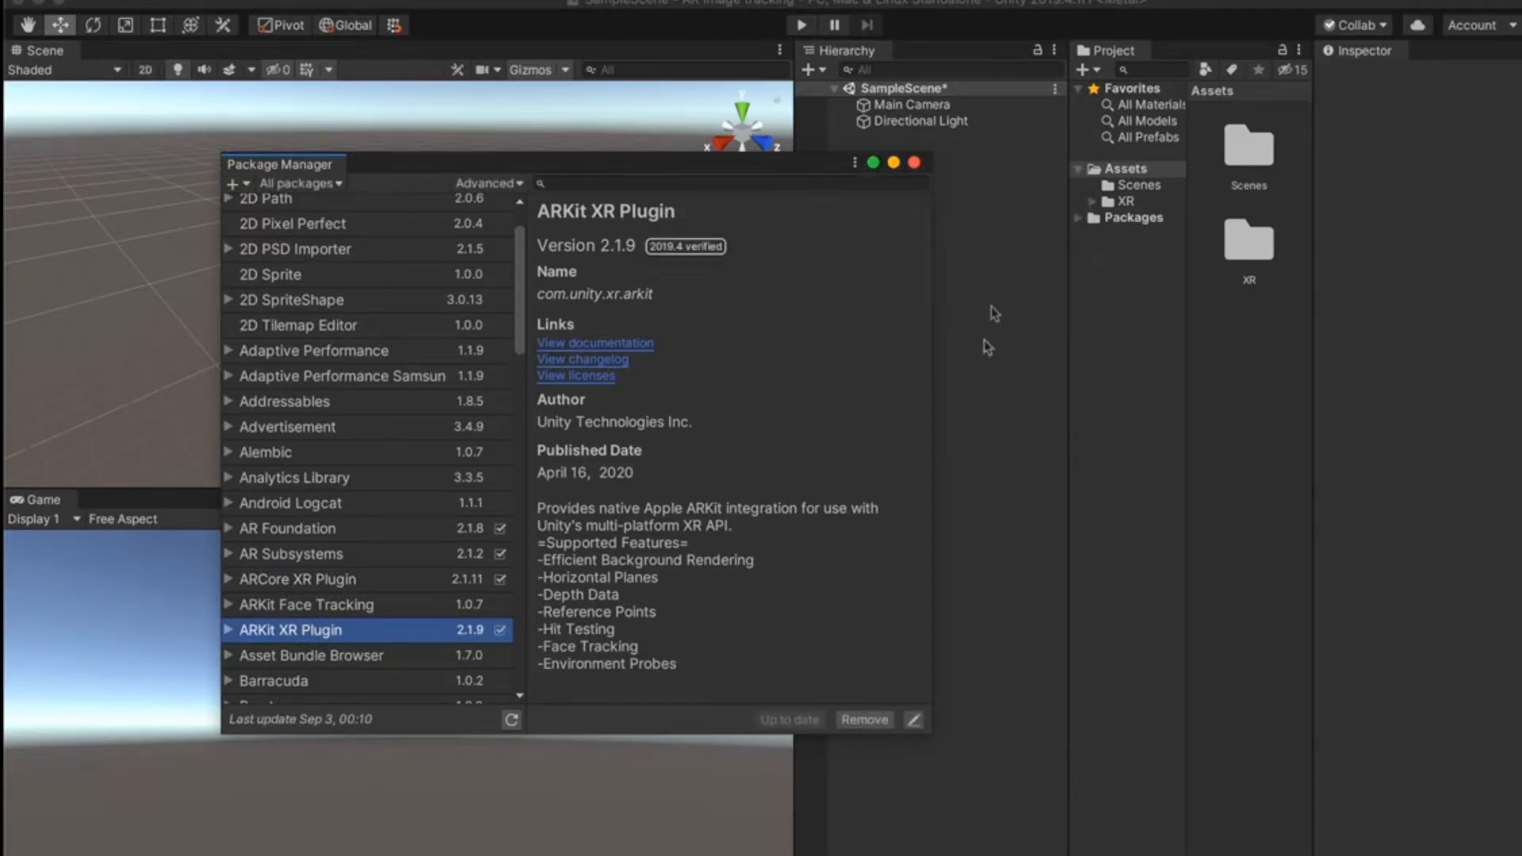
pyautogui.click(913, 162)
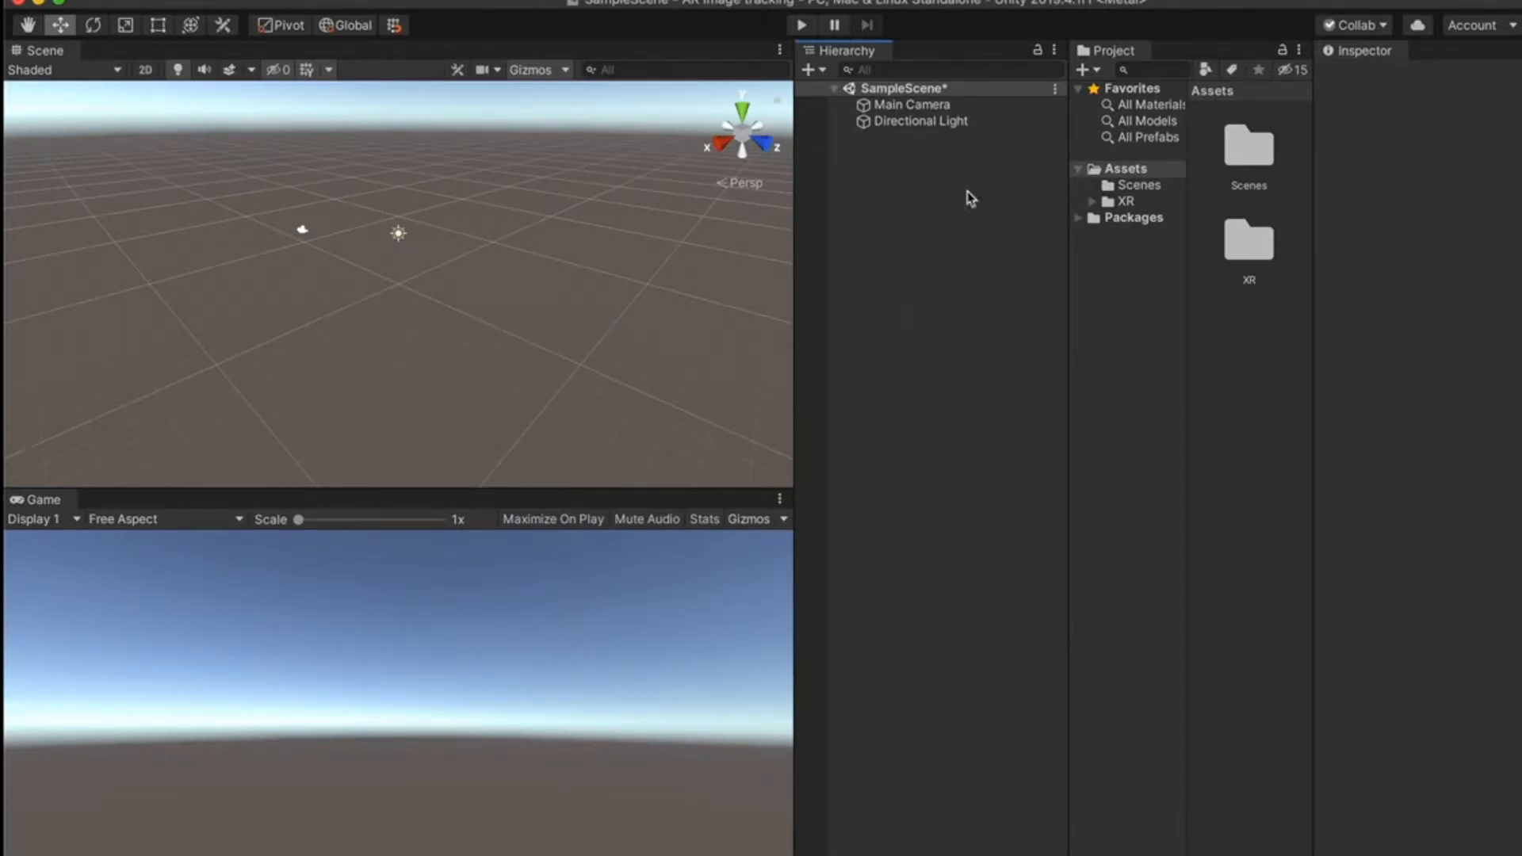
# Add an AR Session Origin and an AR Session object to SampleScene.
pyautogui.rightClick(938, 209)
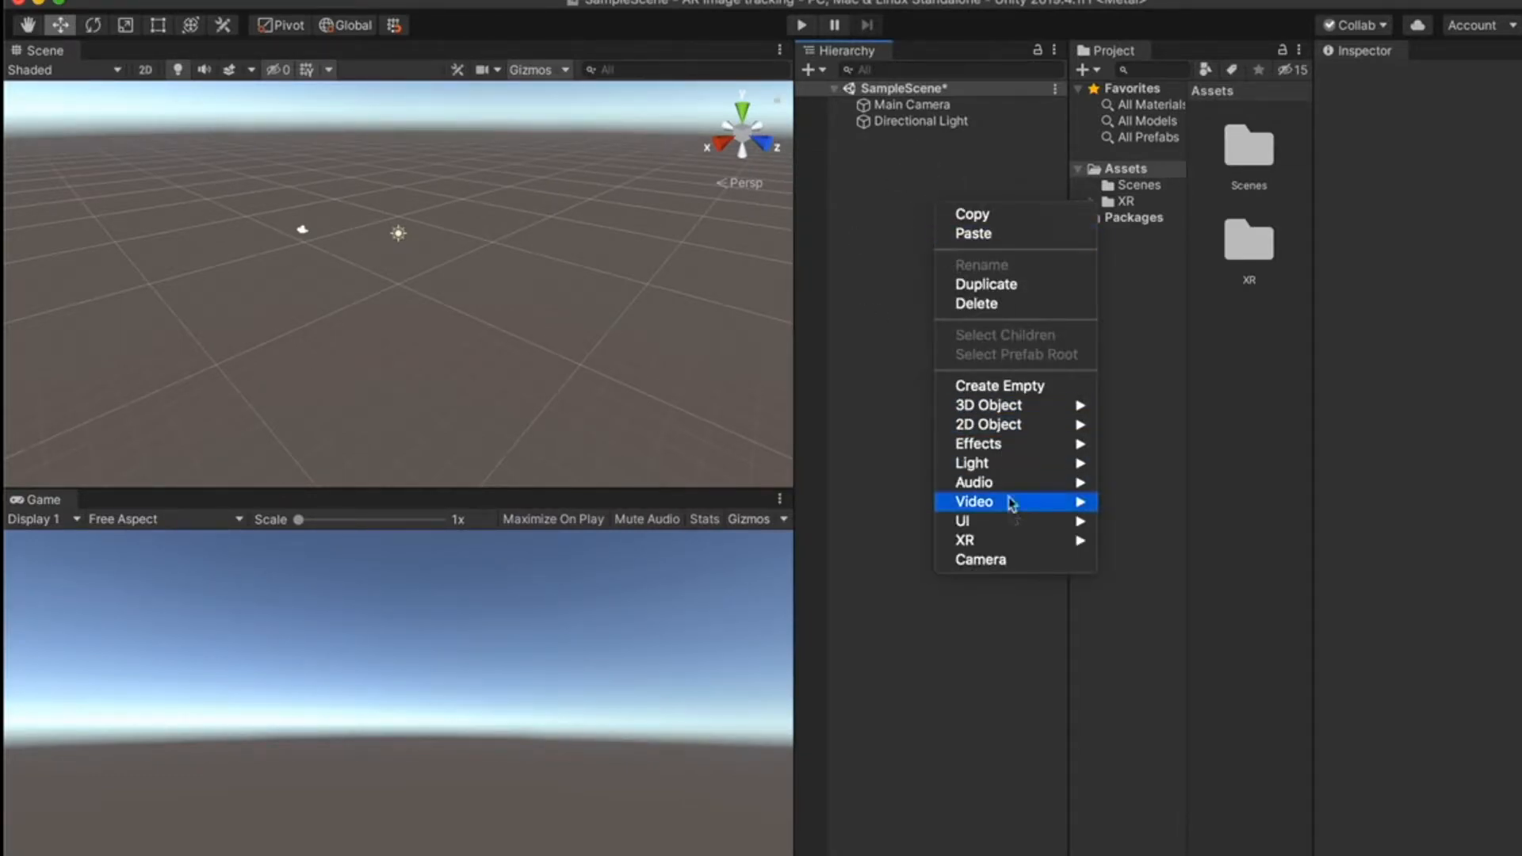
pyautogui.moveTo(1017, 550)
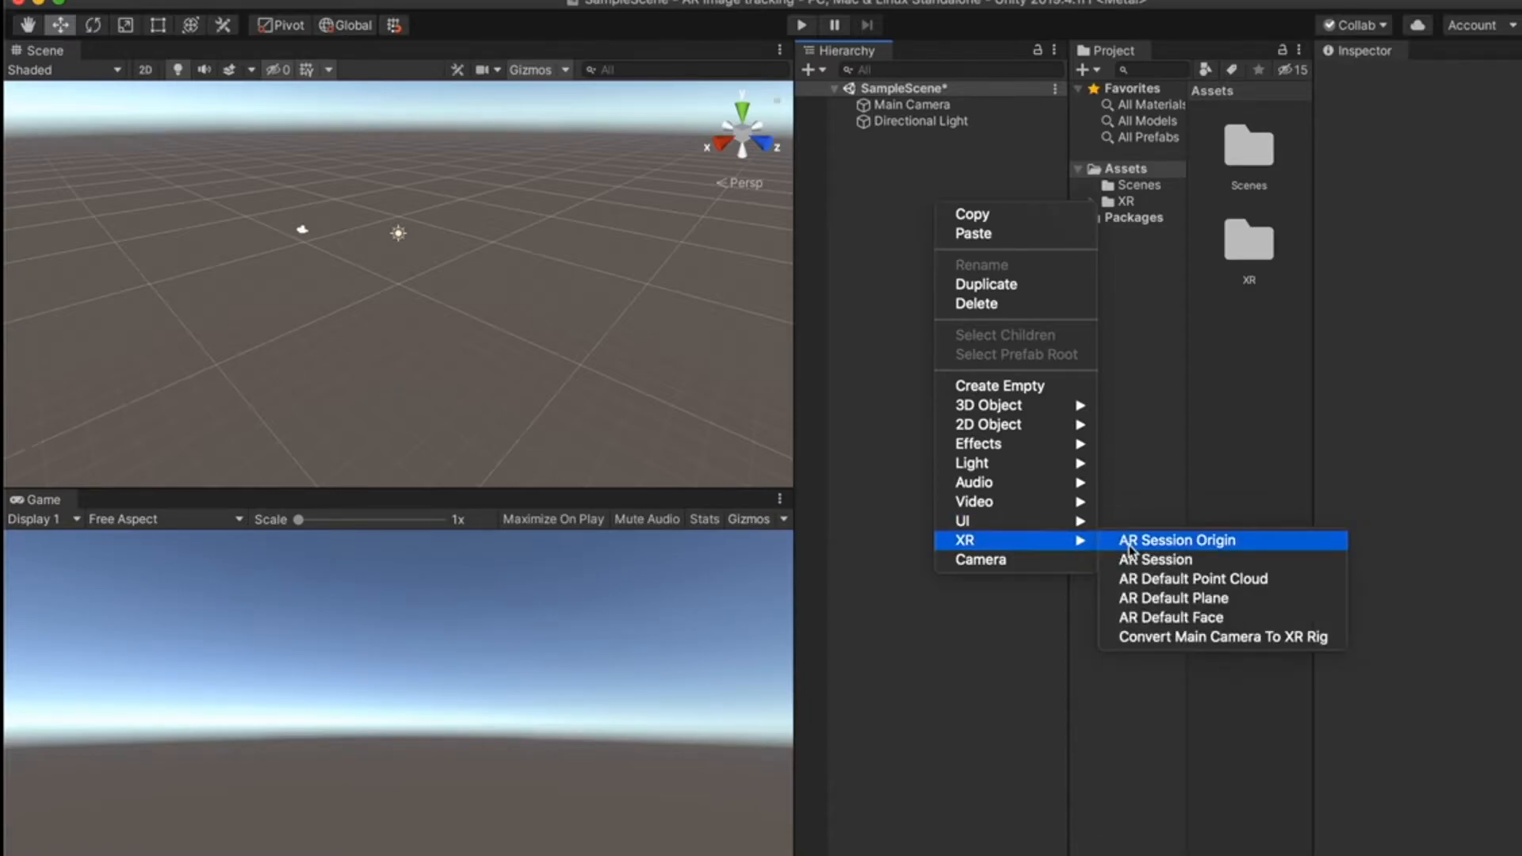
pyautogui.click(1159, 547)
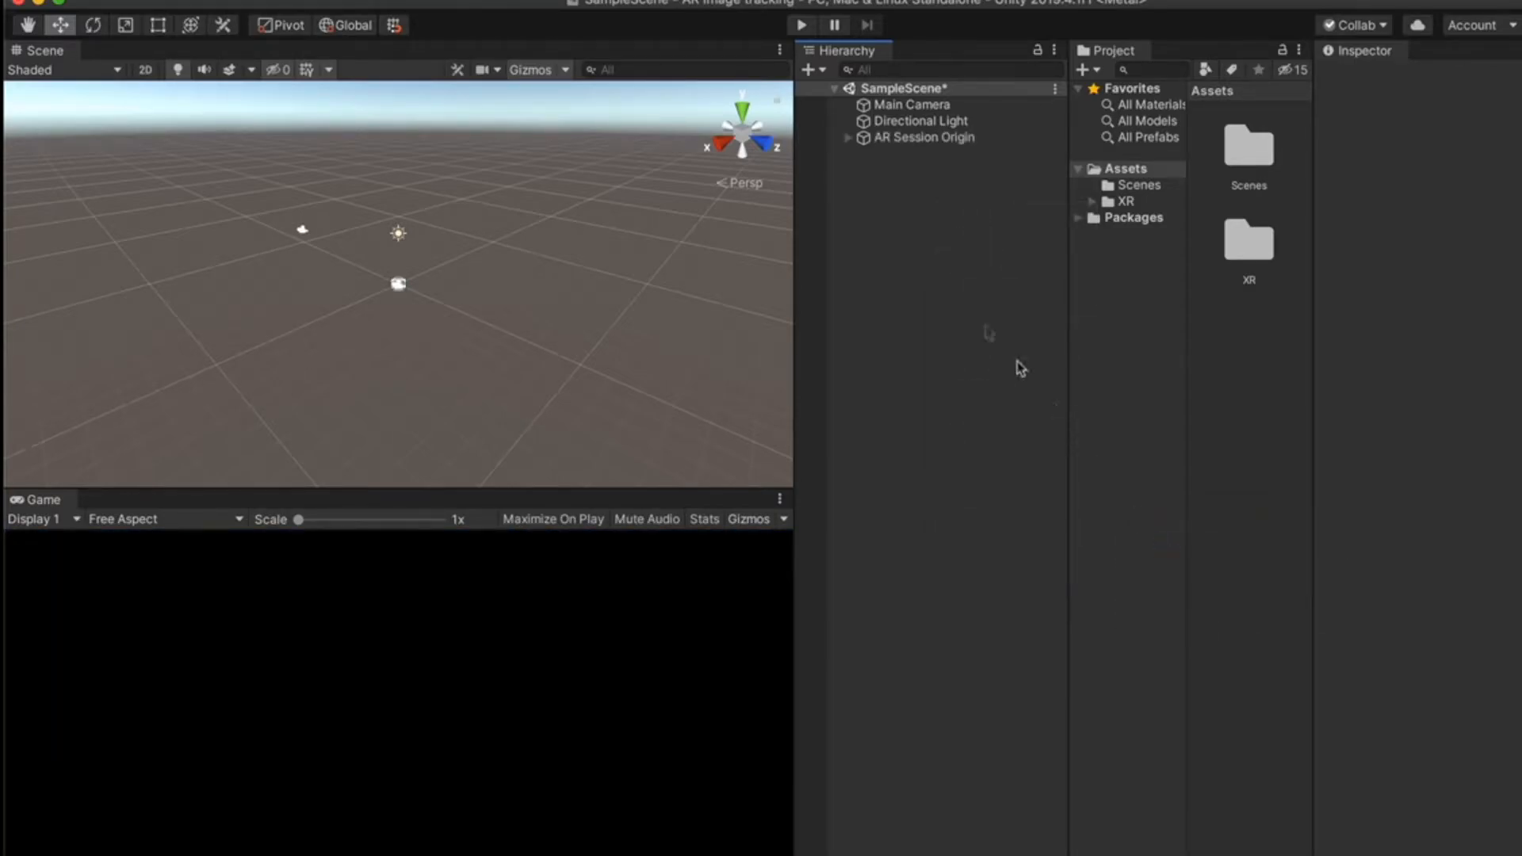
pyautogui.rightClick(924, 249)
pyautogui.moveTo(995, 587)
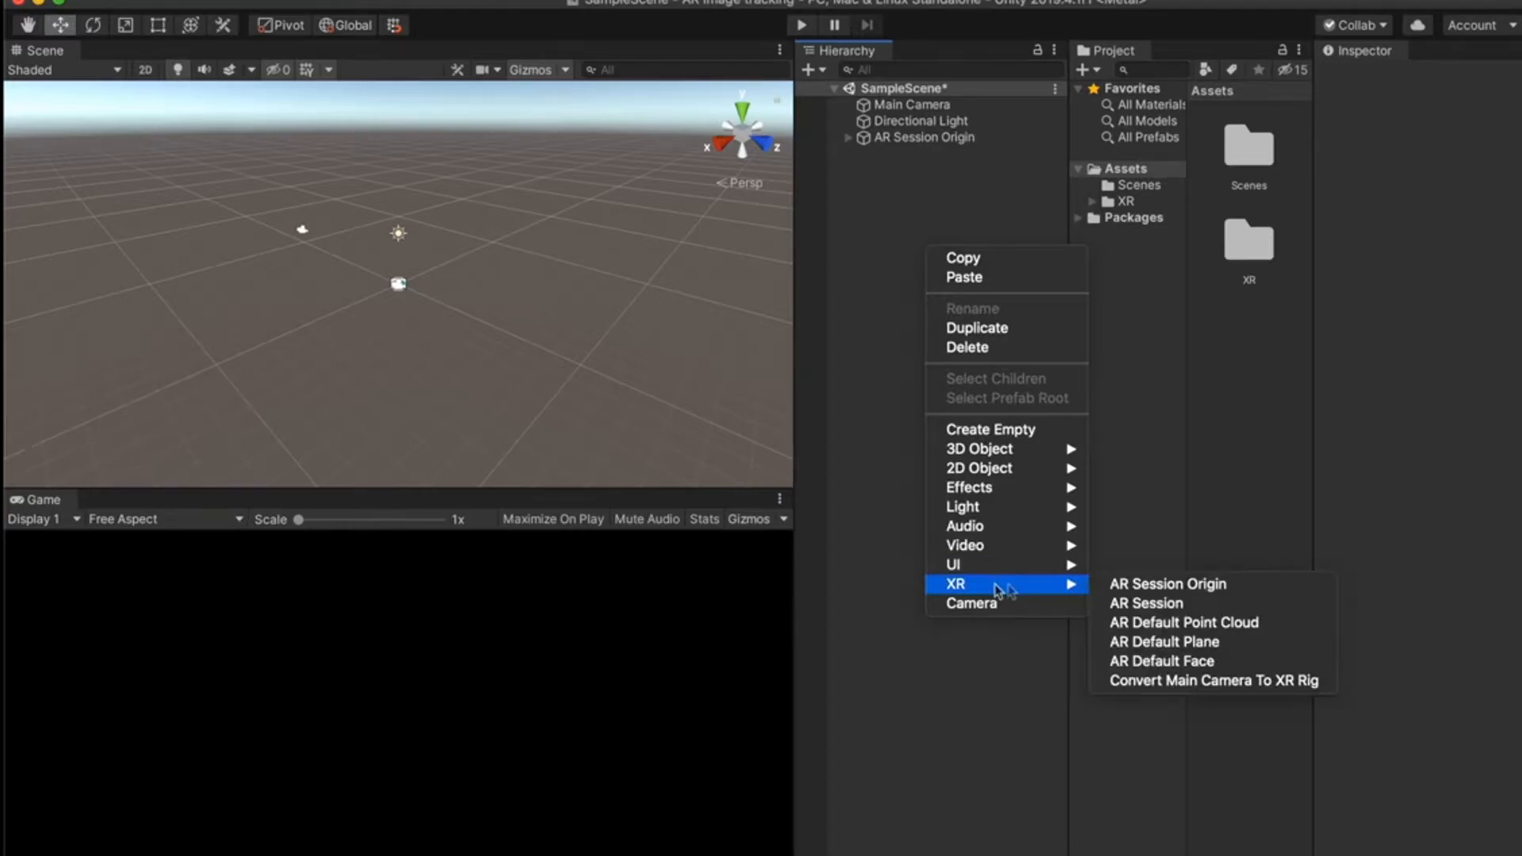
pyautogui.click(1139, 604)
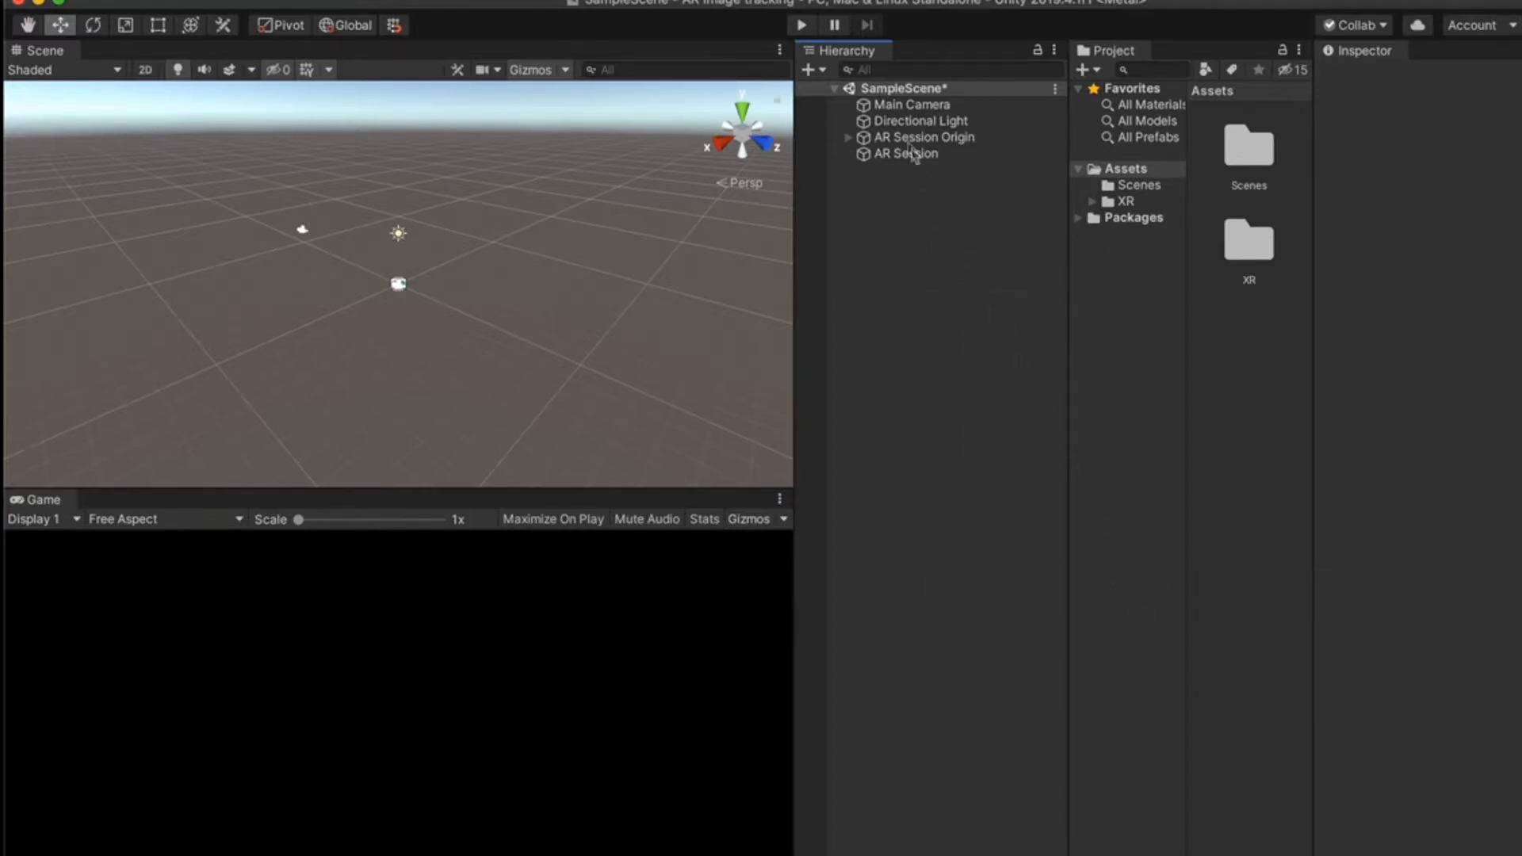
# Delete the Main Camera from SampleScene.
pyautogui.click(911, 106)
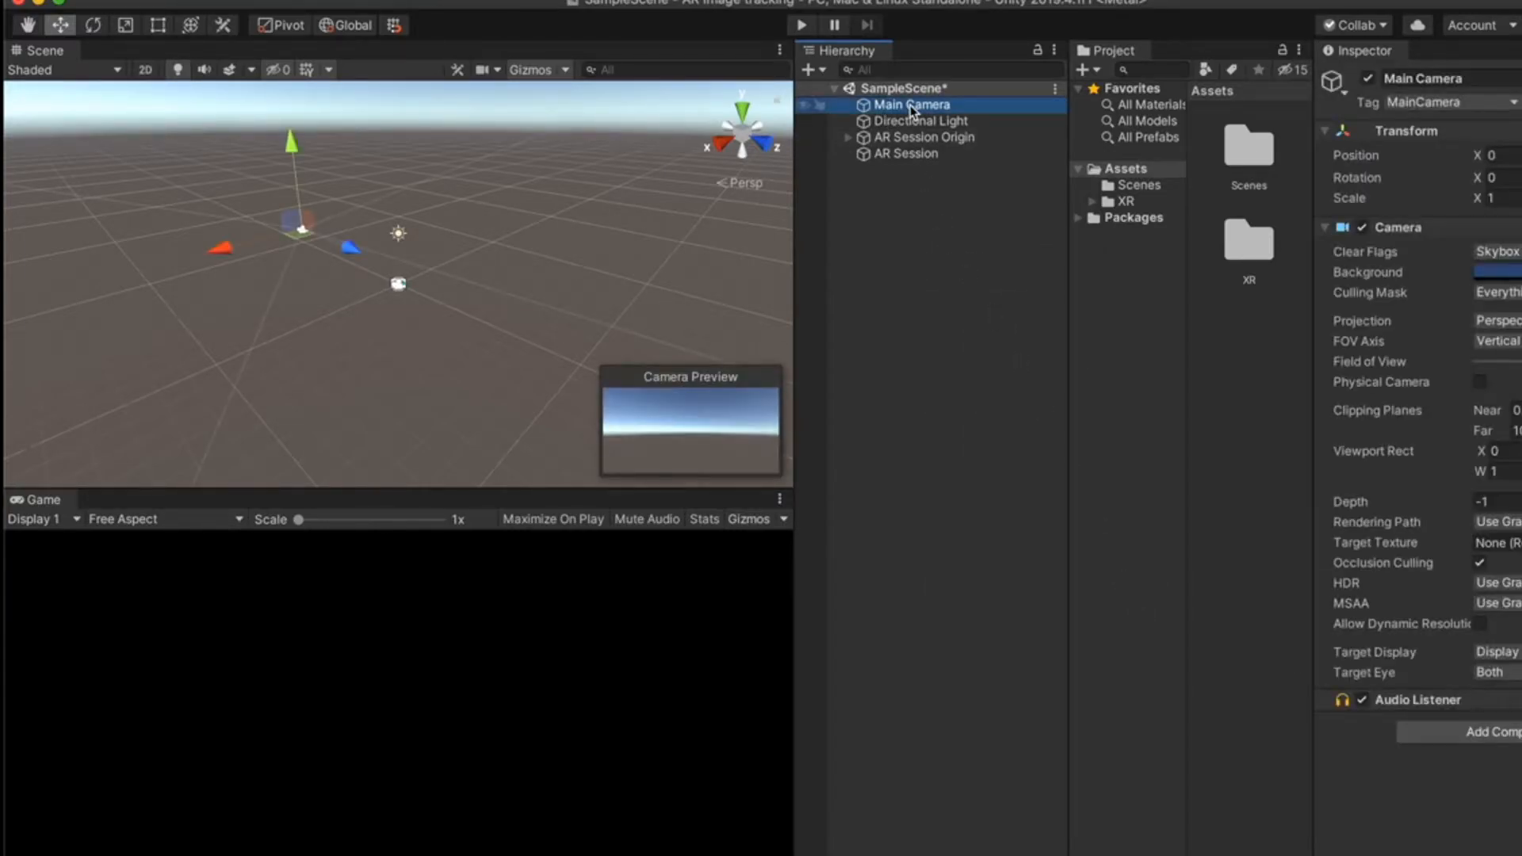
pyautogui.rightClick(912, 110)
pyautogui.click(953, 205)
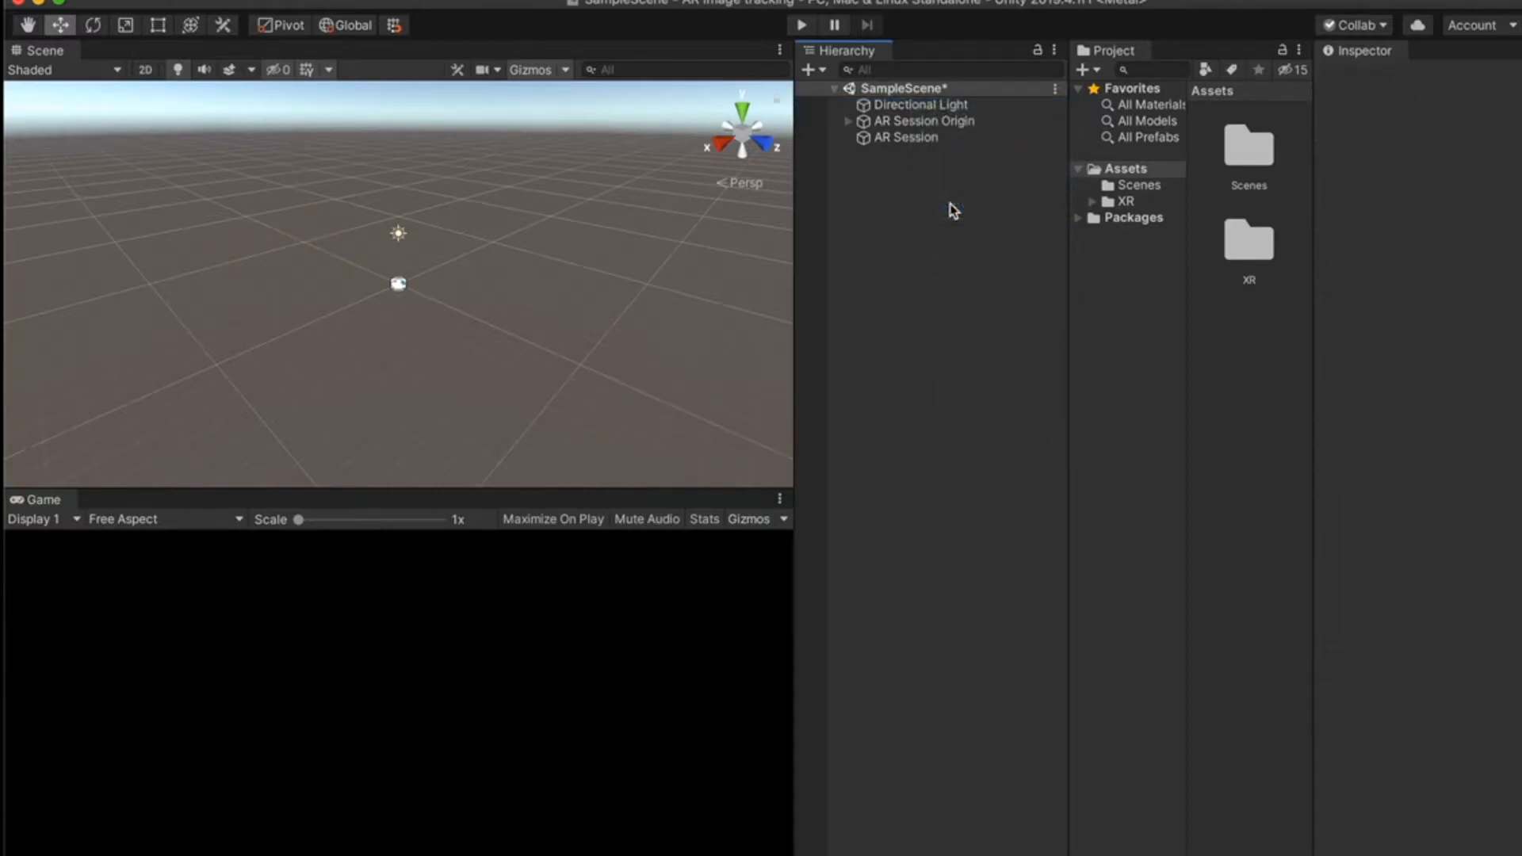
# Add an AR Tracked Image Manager component to the AR Session Origin object.
pyautogui.click(847, 121)
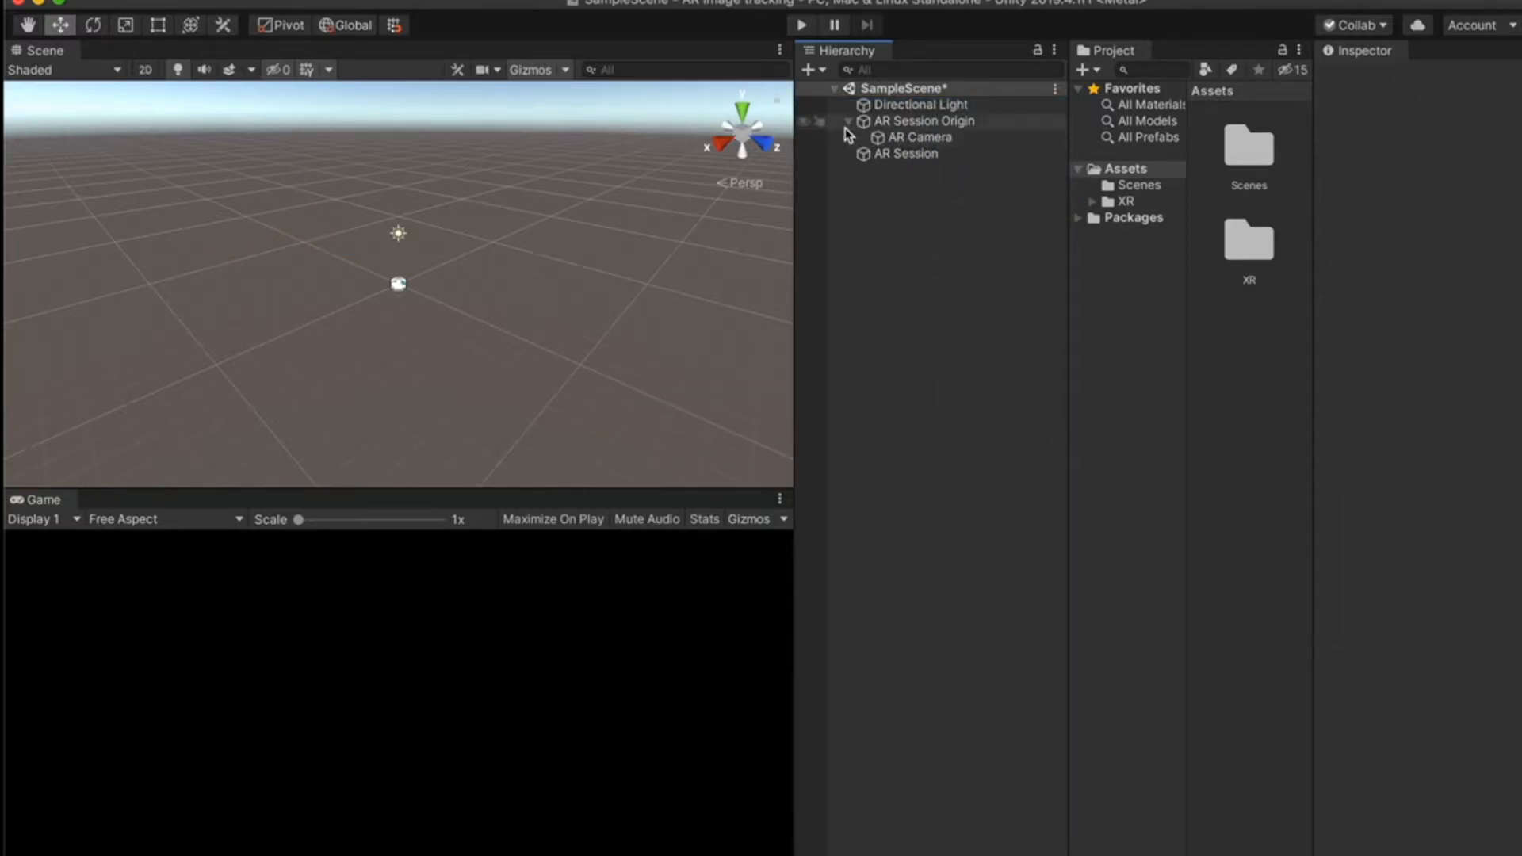
pyautogui.click(847, 122)
pyautogui.click(952, 125)
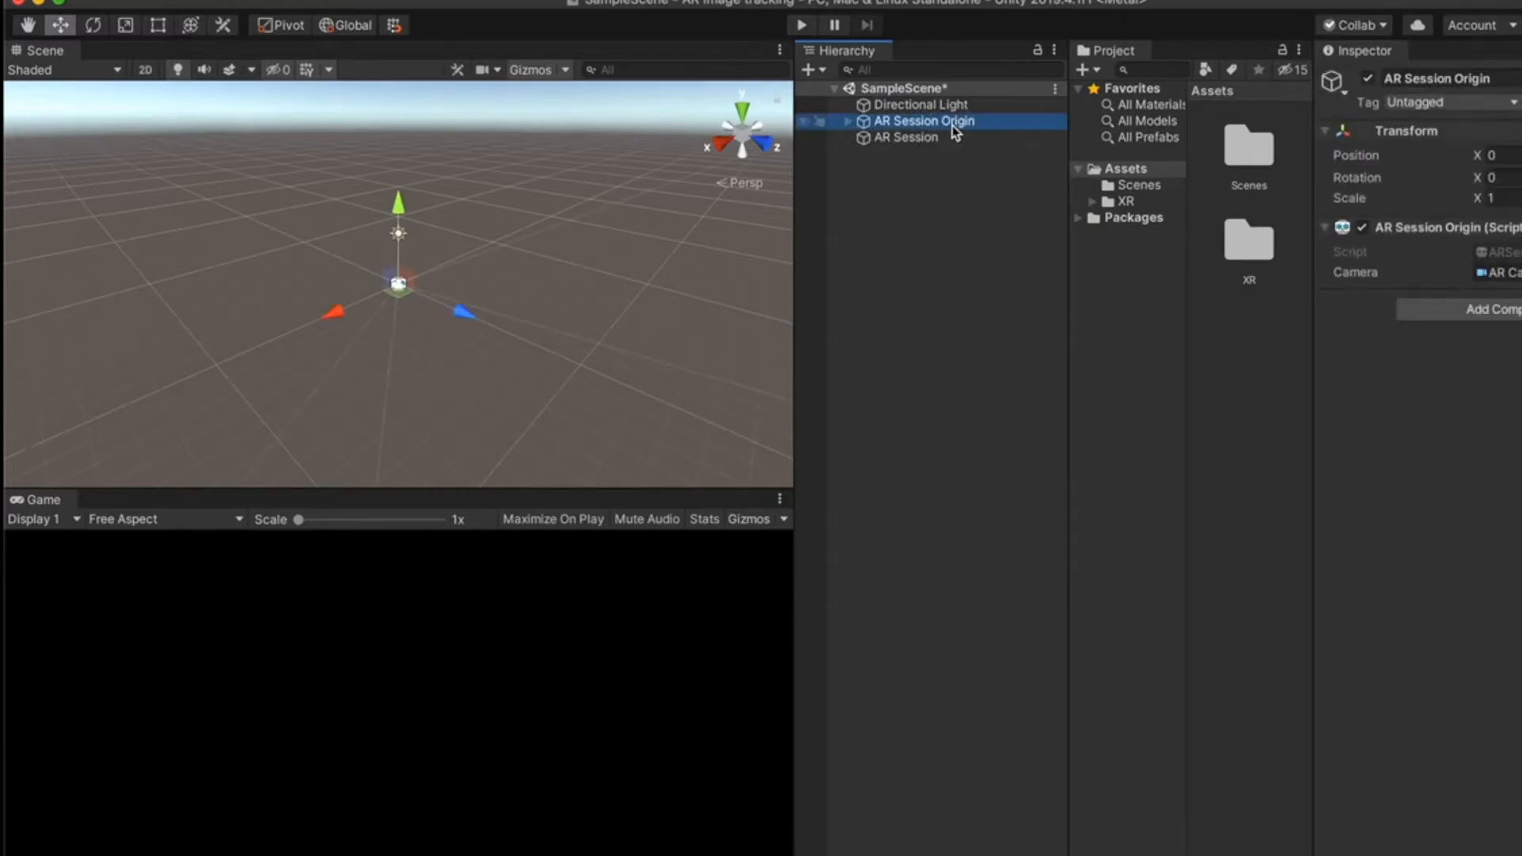
pyautogui.click(1498, 309)
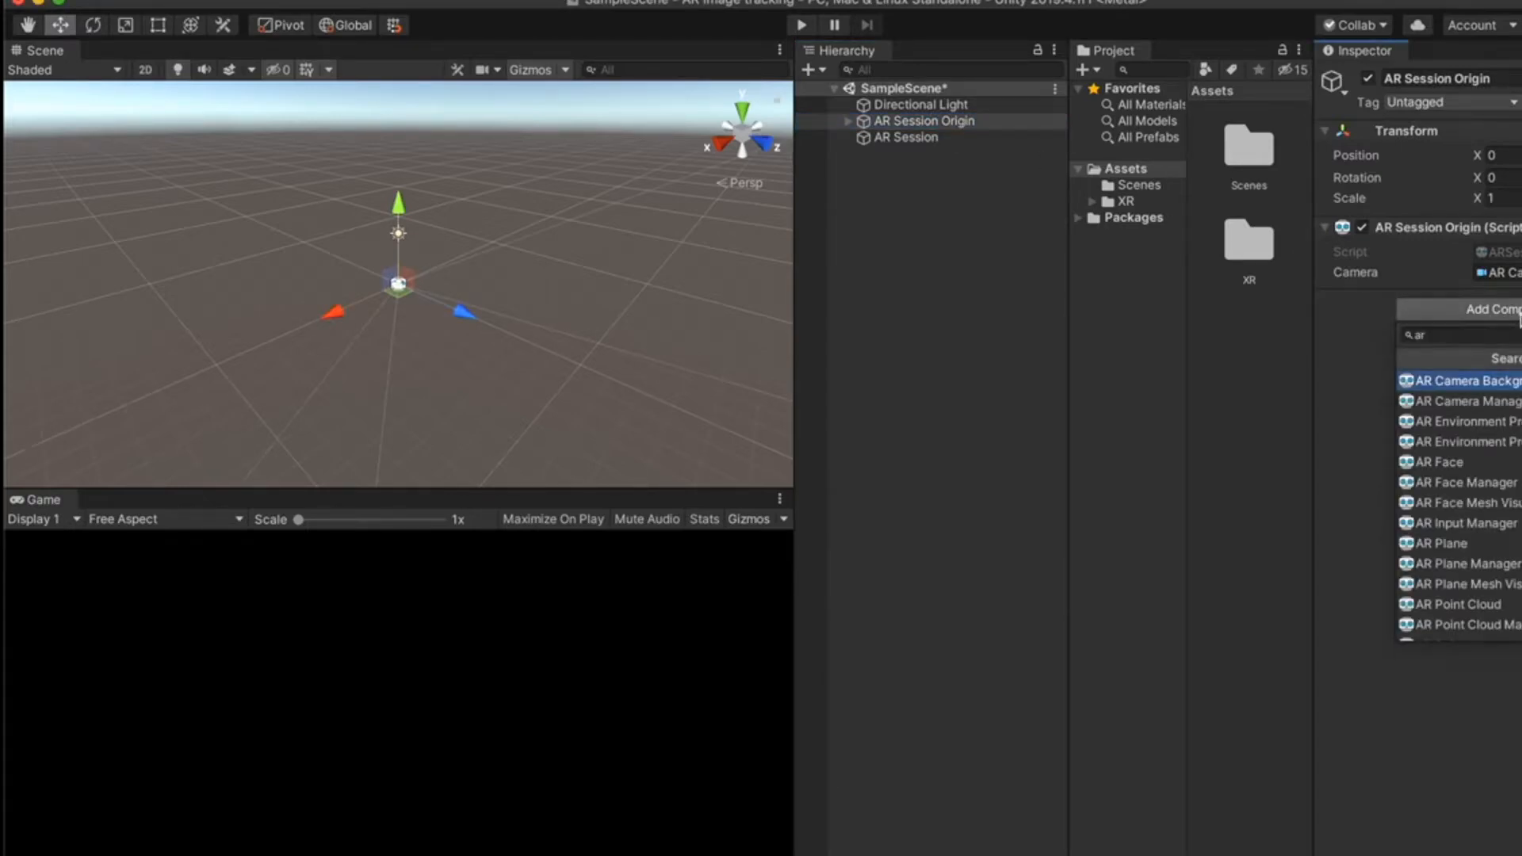
pyautogui.press('BackSpace')
pyautogui.press('BackSpace')
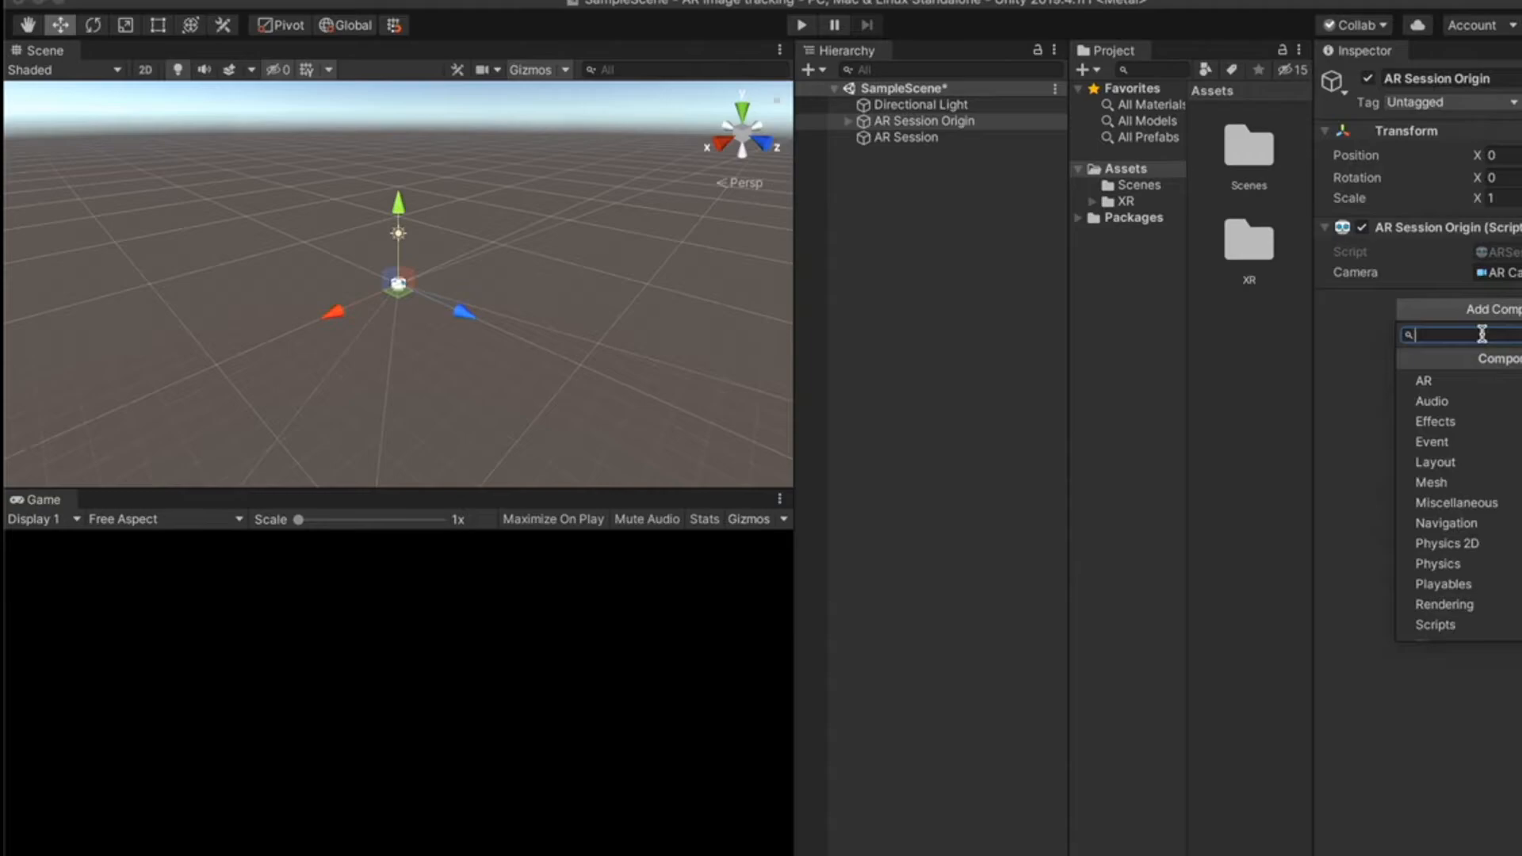
pyautogui.write('image')
pyautogui.press('Down')
pyautogui.press('Down')
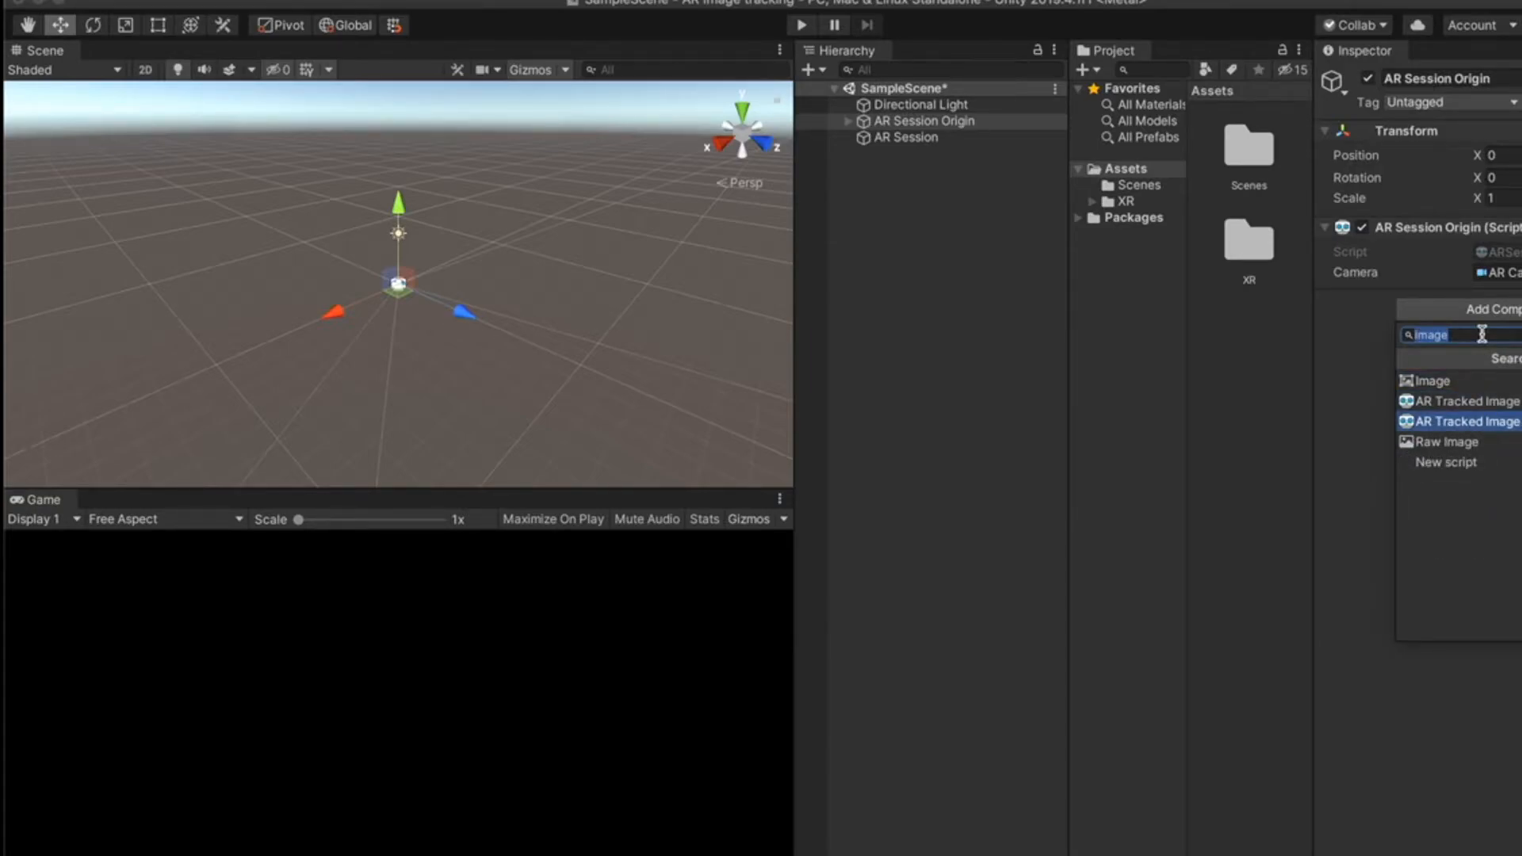
pyautogui.press('Return')
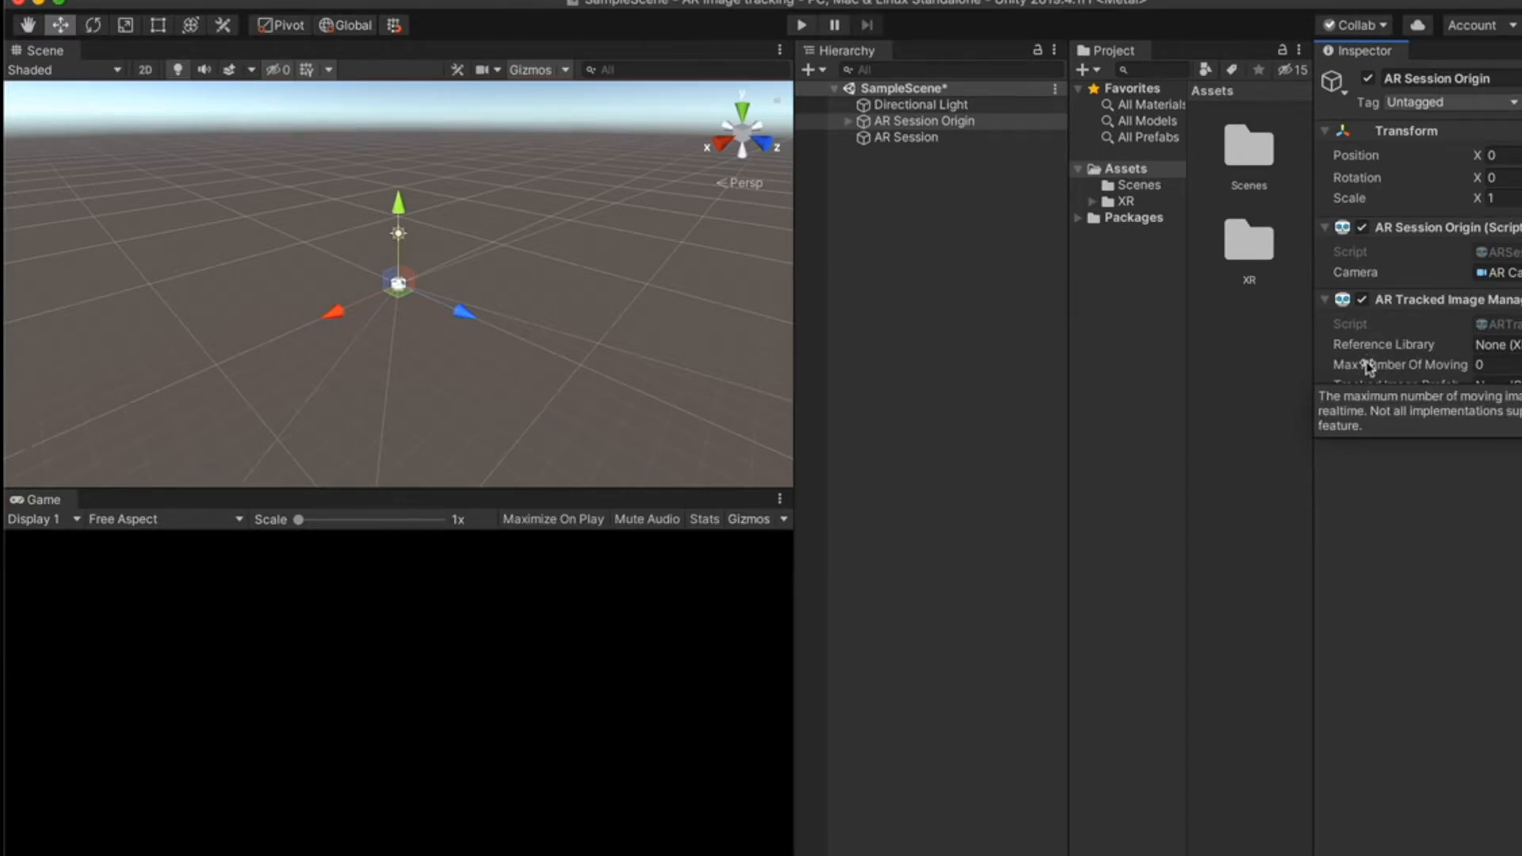
# Set the maximum number of moving images to 1 in the AR Tracked Image Manager.
pyautogui.click(1497, 365)
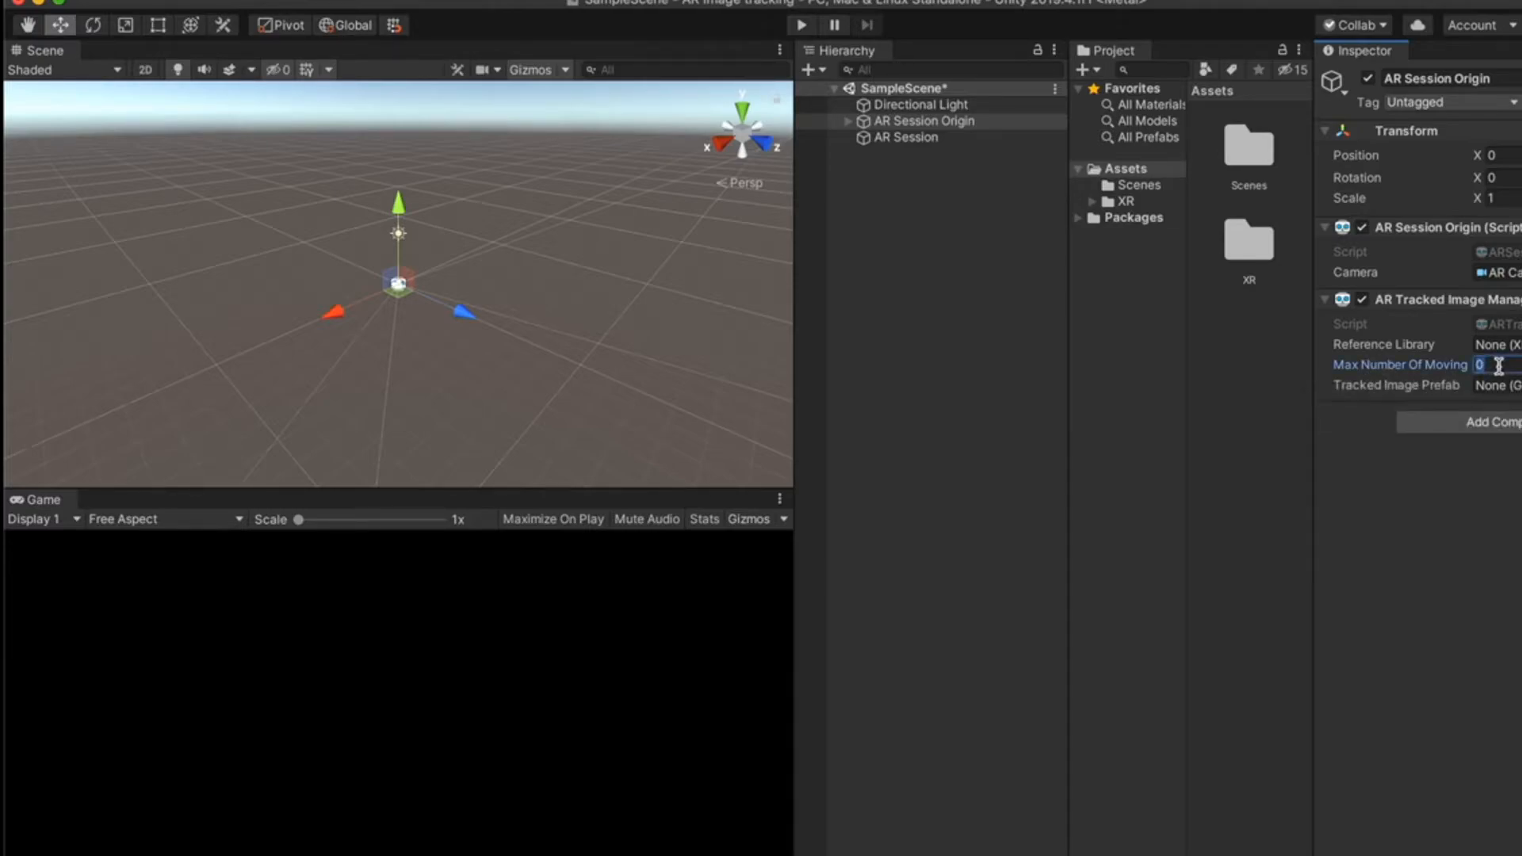
pyautogui.write('1')
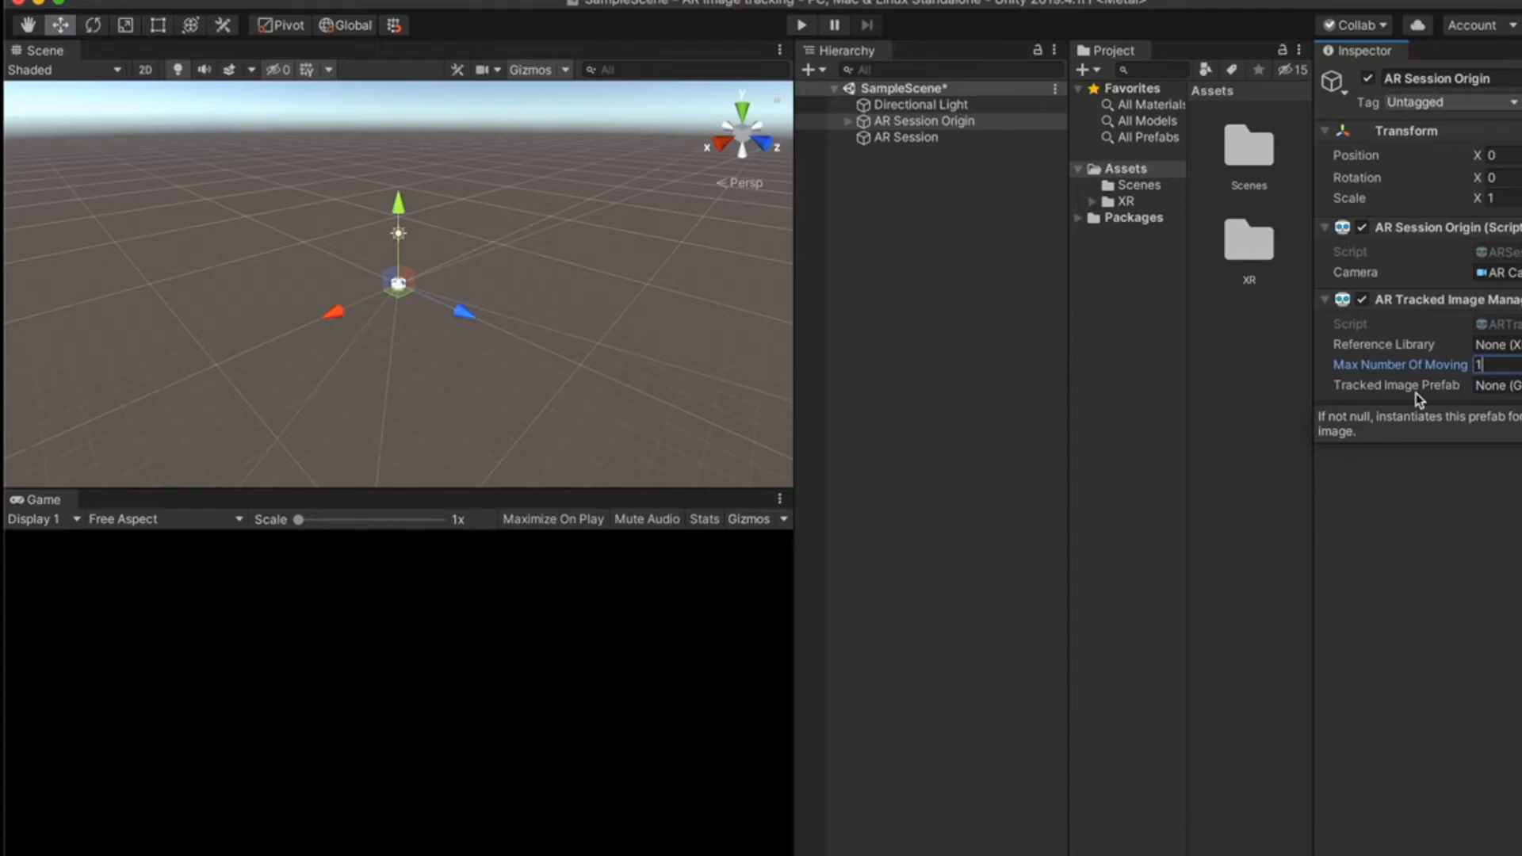
pyautogui.click(965, 281)
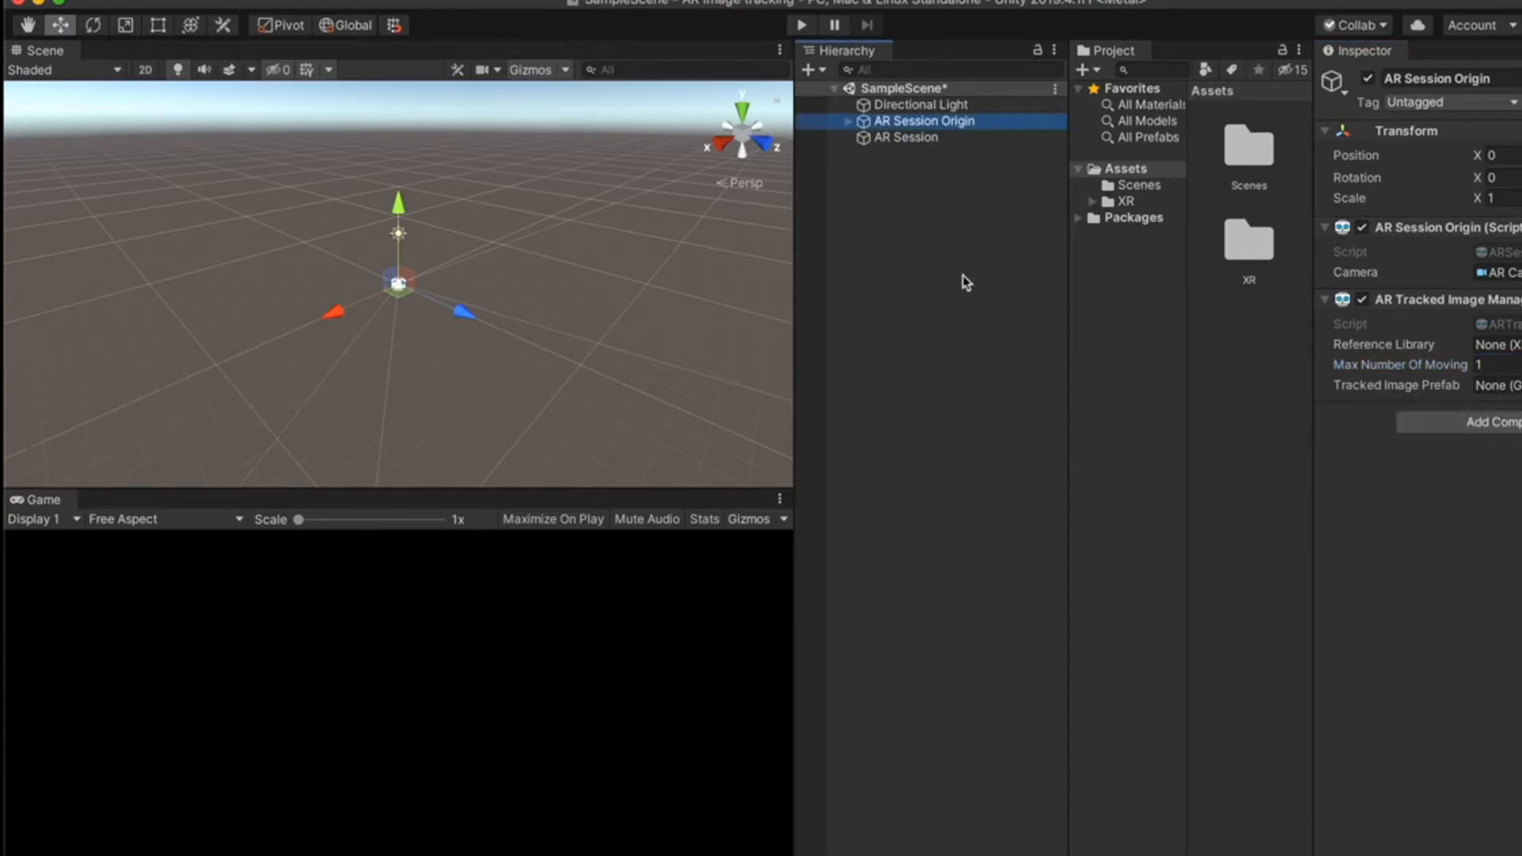
# Create a Reference Image Library asset in the Assets folder, keep its default name, and select it.
pyautogui.click(1239, 340)
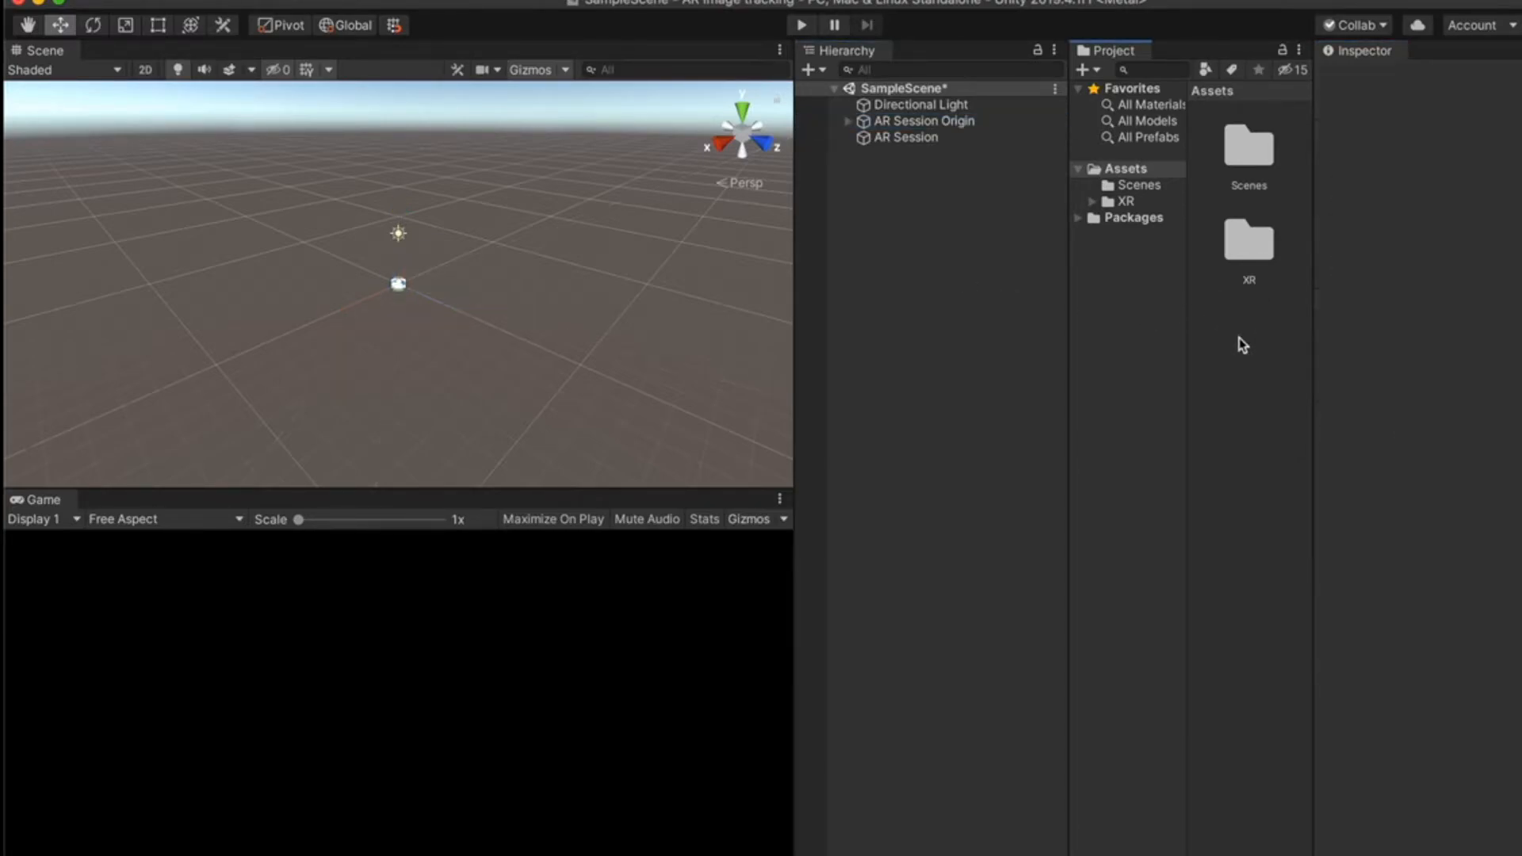
pyautogui.rightClick(1225, 371)
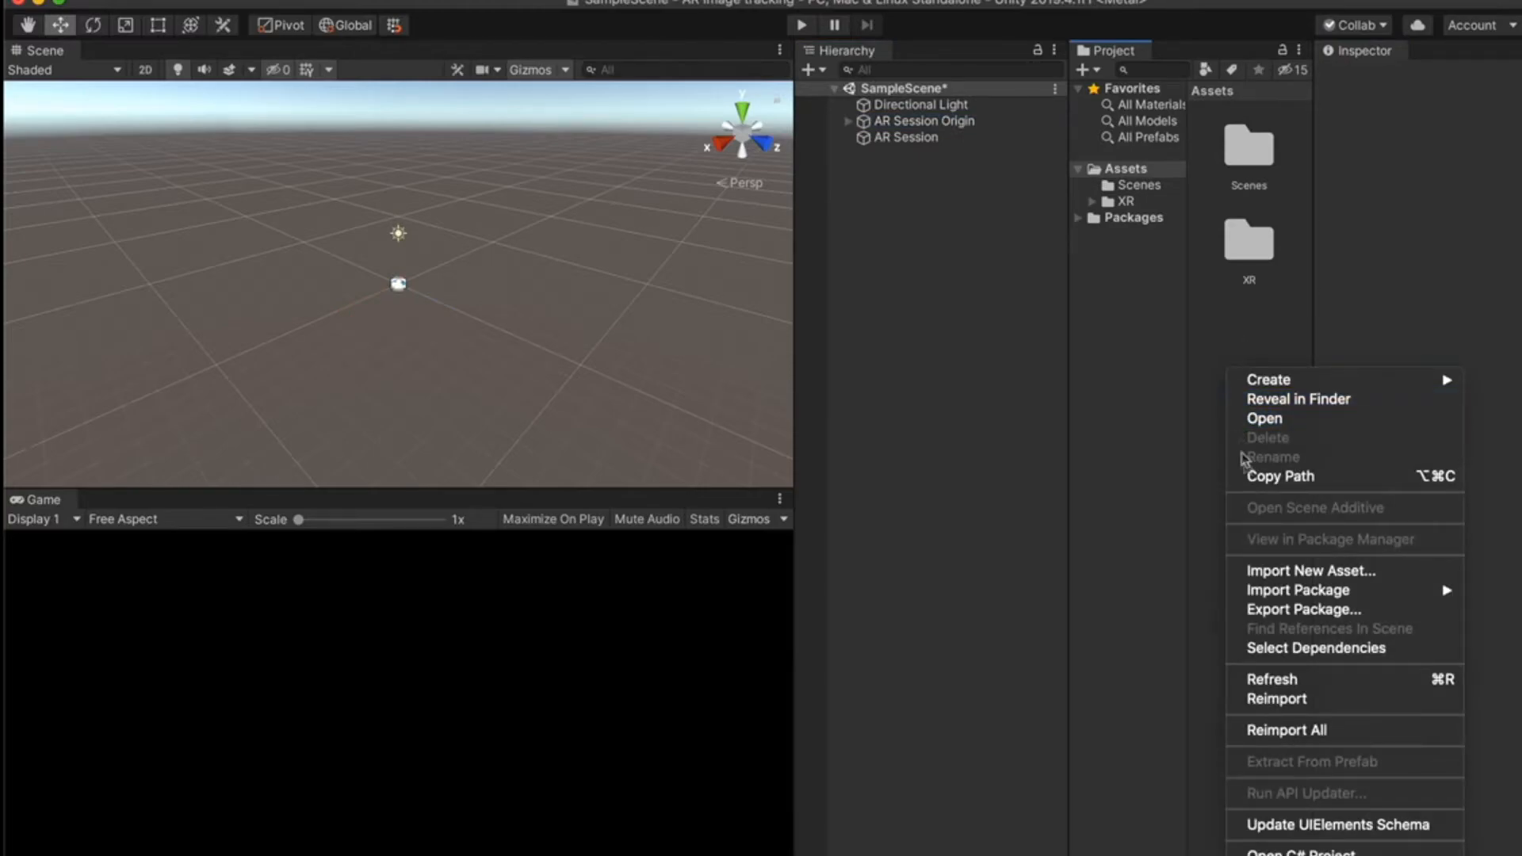
pyautogui.moveTo(1261, 380)
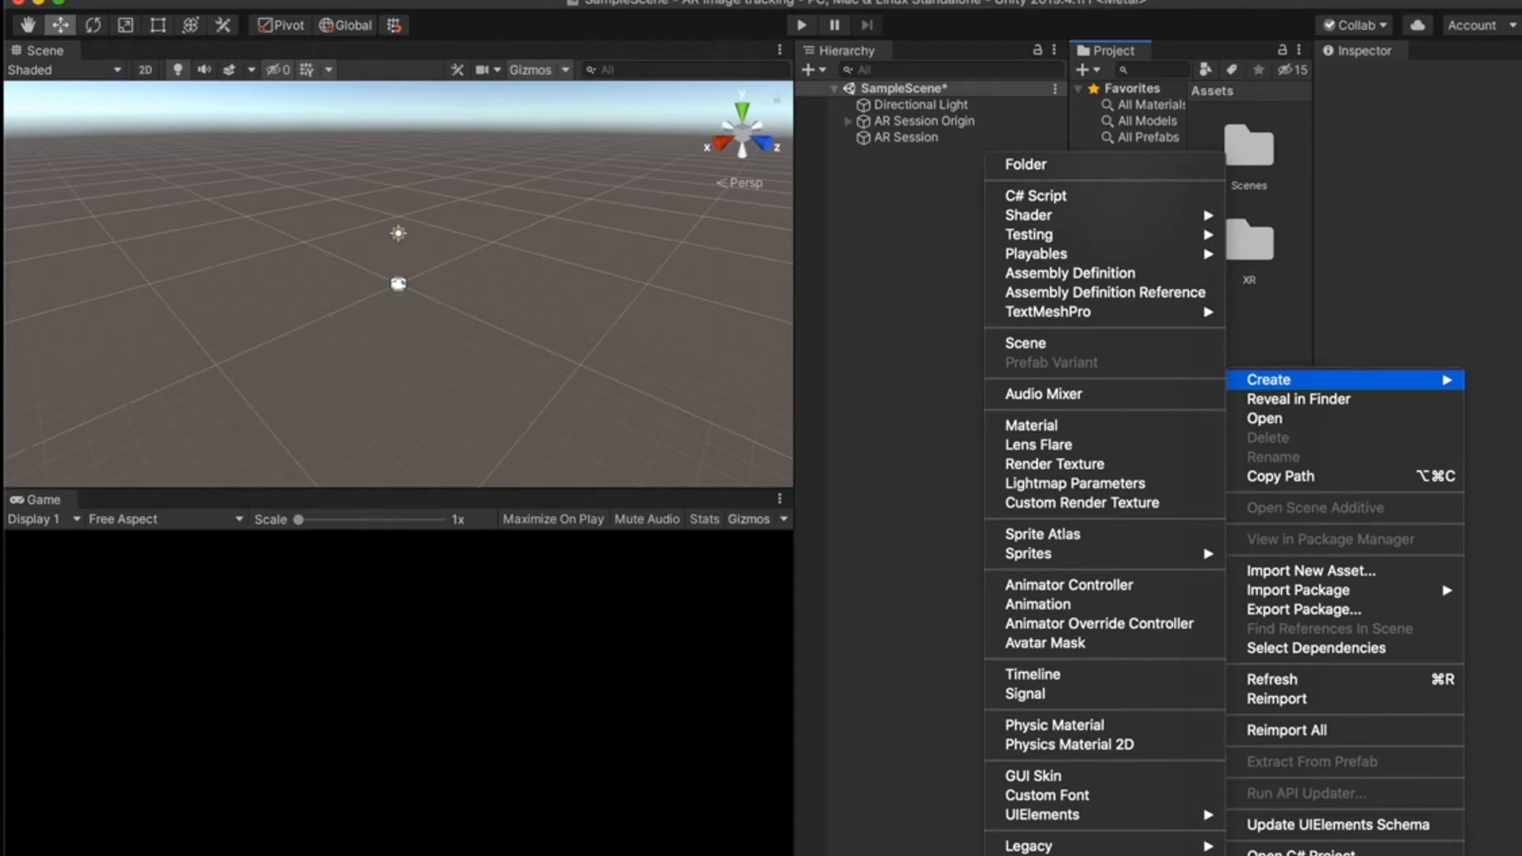
pyautogui.click(879, 855)
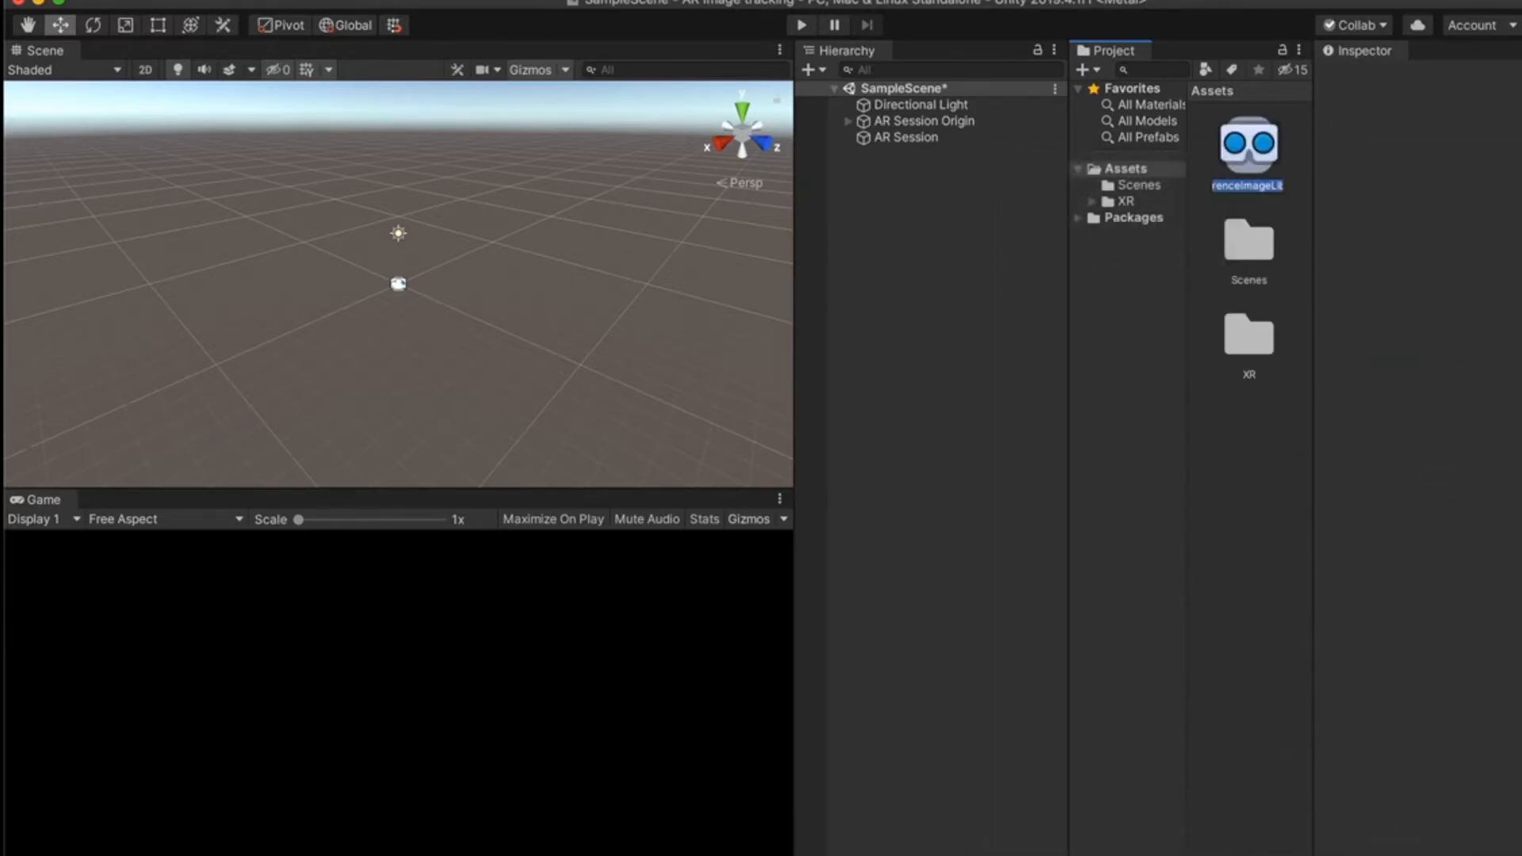
pyautogui.click(1249, 173)
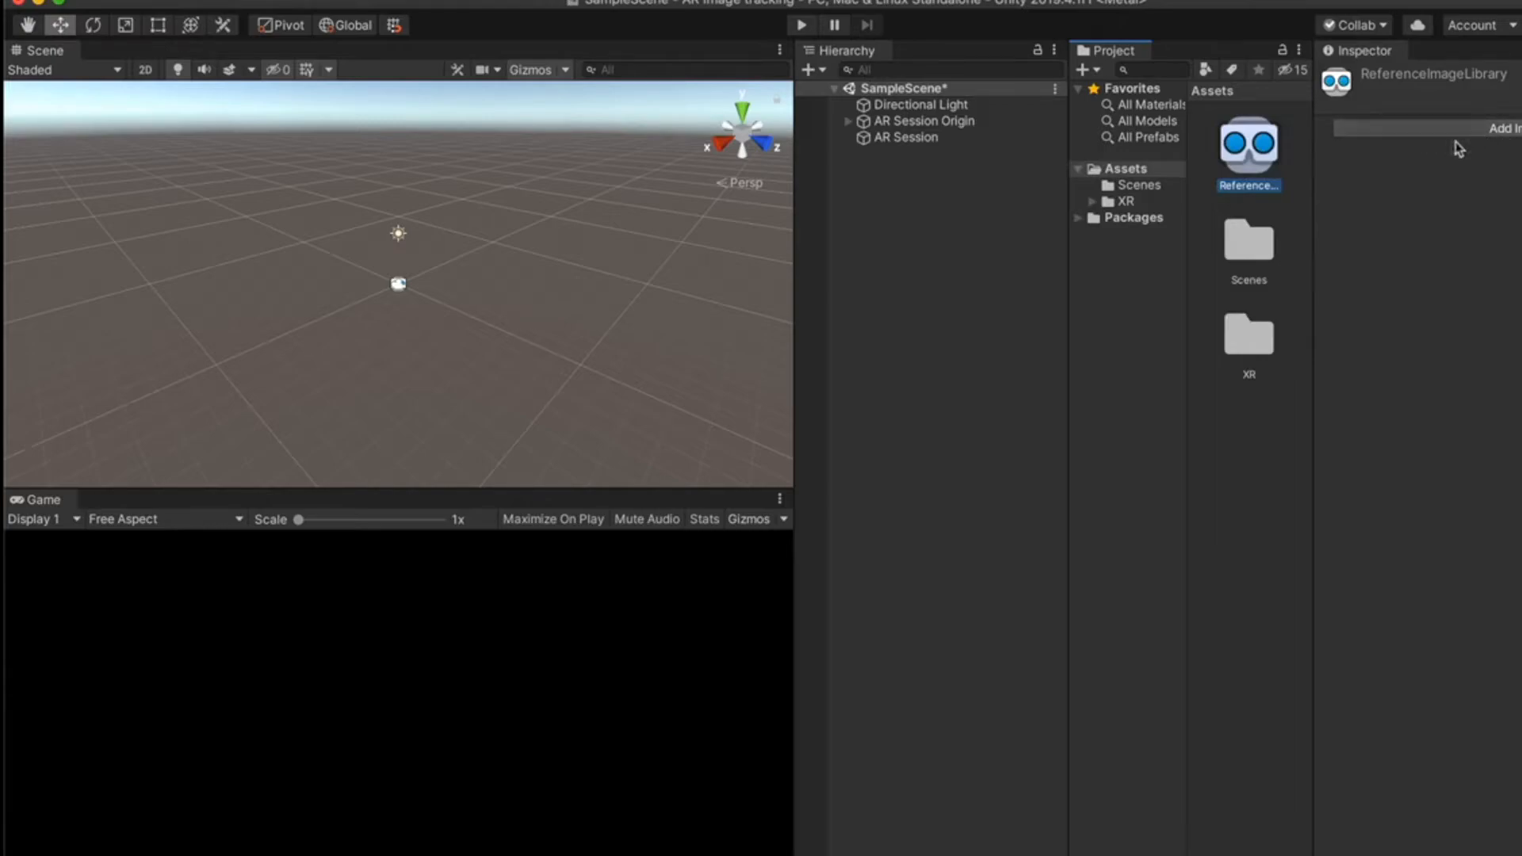
# Import rocks.jpg into the Assets folder and assign it as the texture of a new image entry in the reference image library.
pyautogui.click(1506, 133)
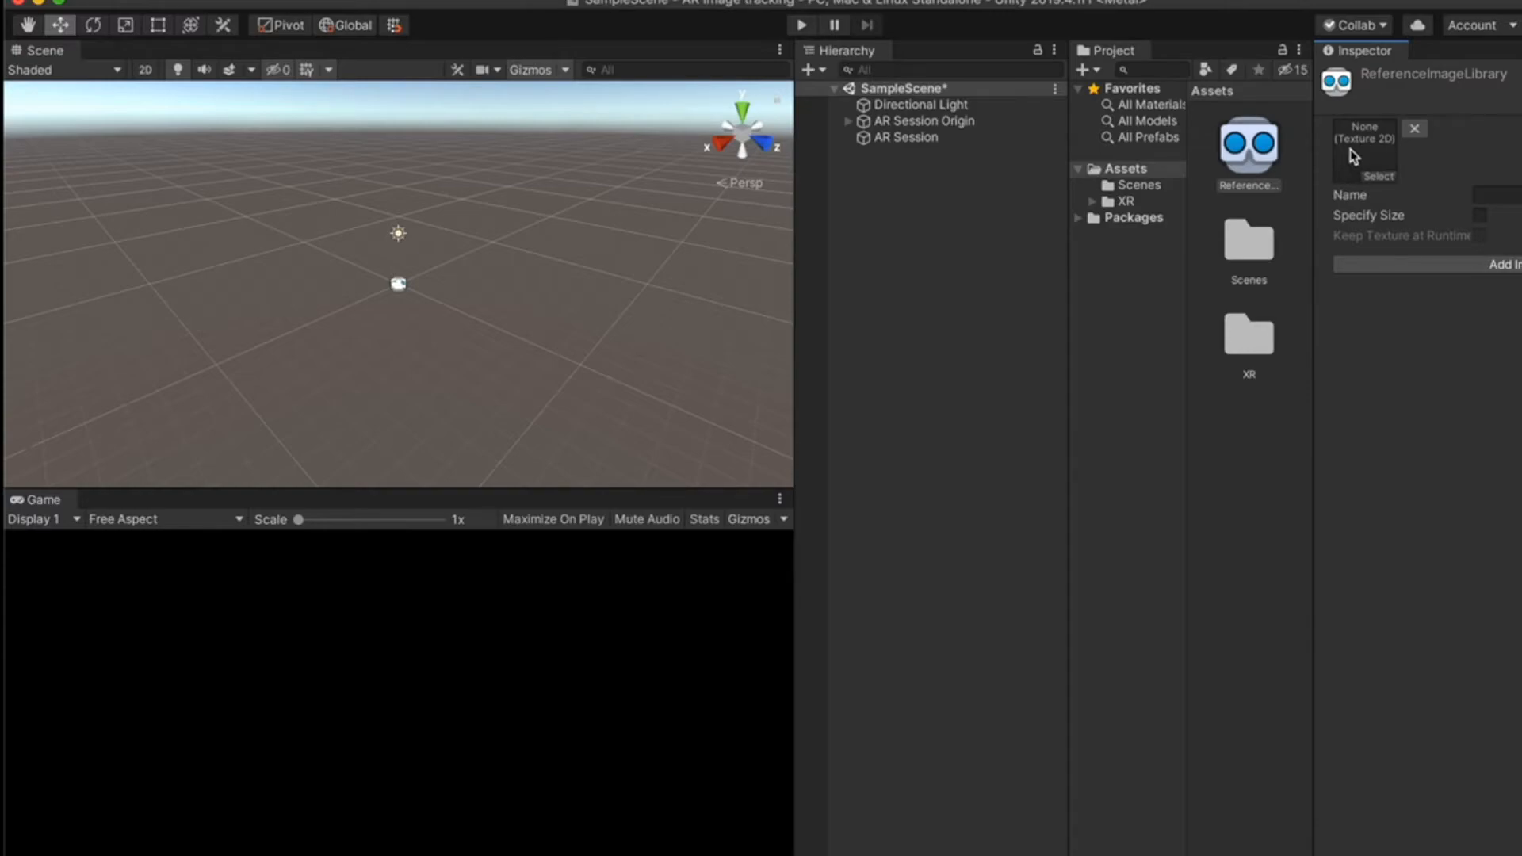
pyautogui.click(1173, 853)
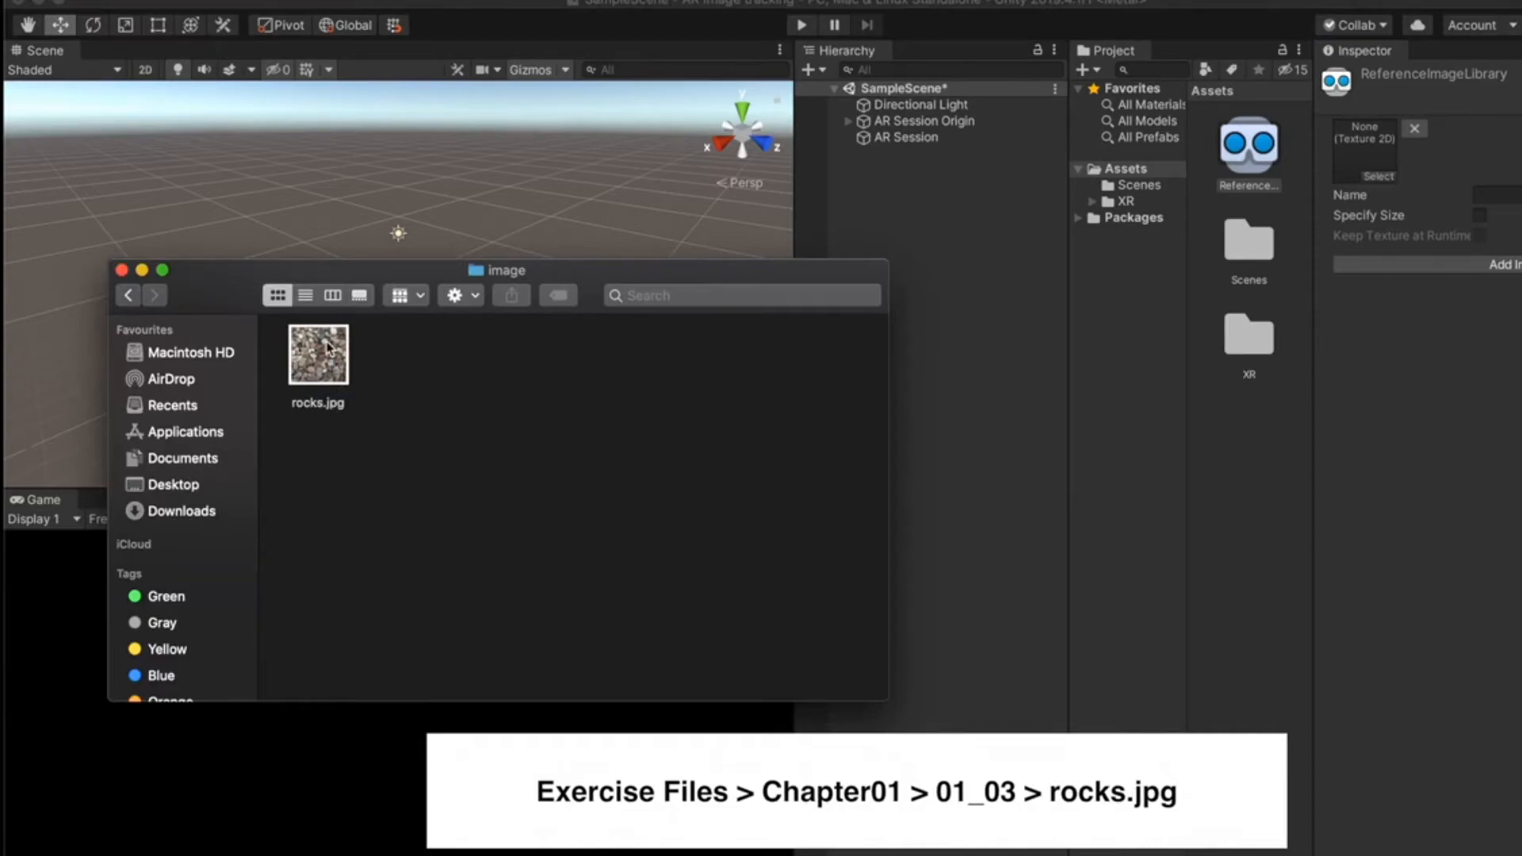
pyautogui.moveTo(327, 347); pyautogui.dragTo(1267, 560)
pyautogui.click(1260, 151)
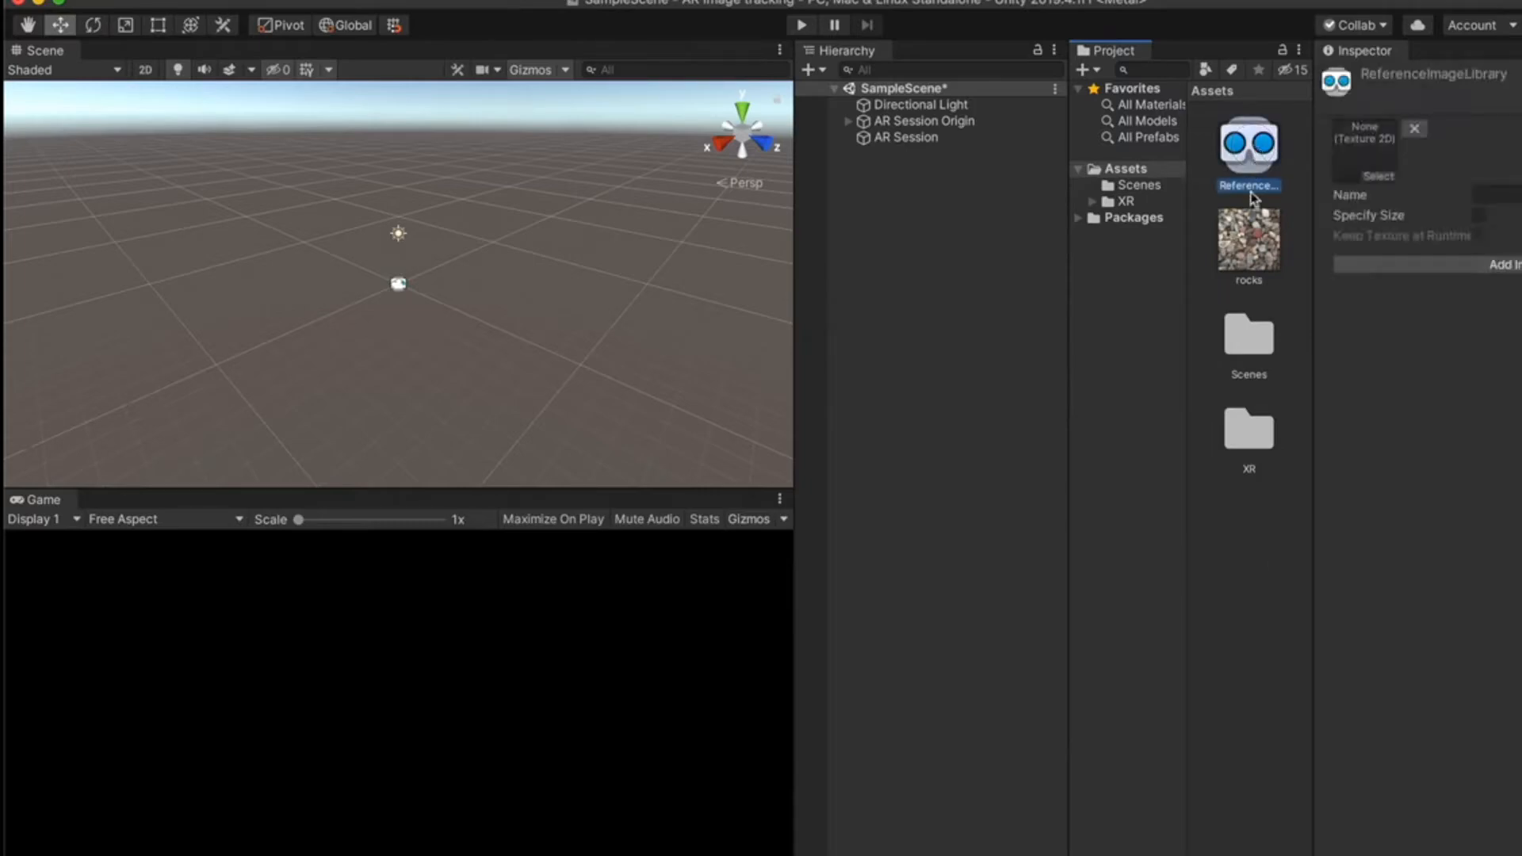
pyautogui.moveTo(1245, 250); pyautogui.dragTo(1362, 152)
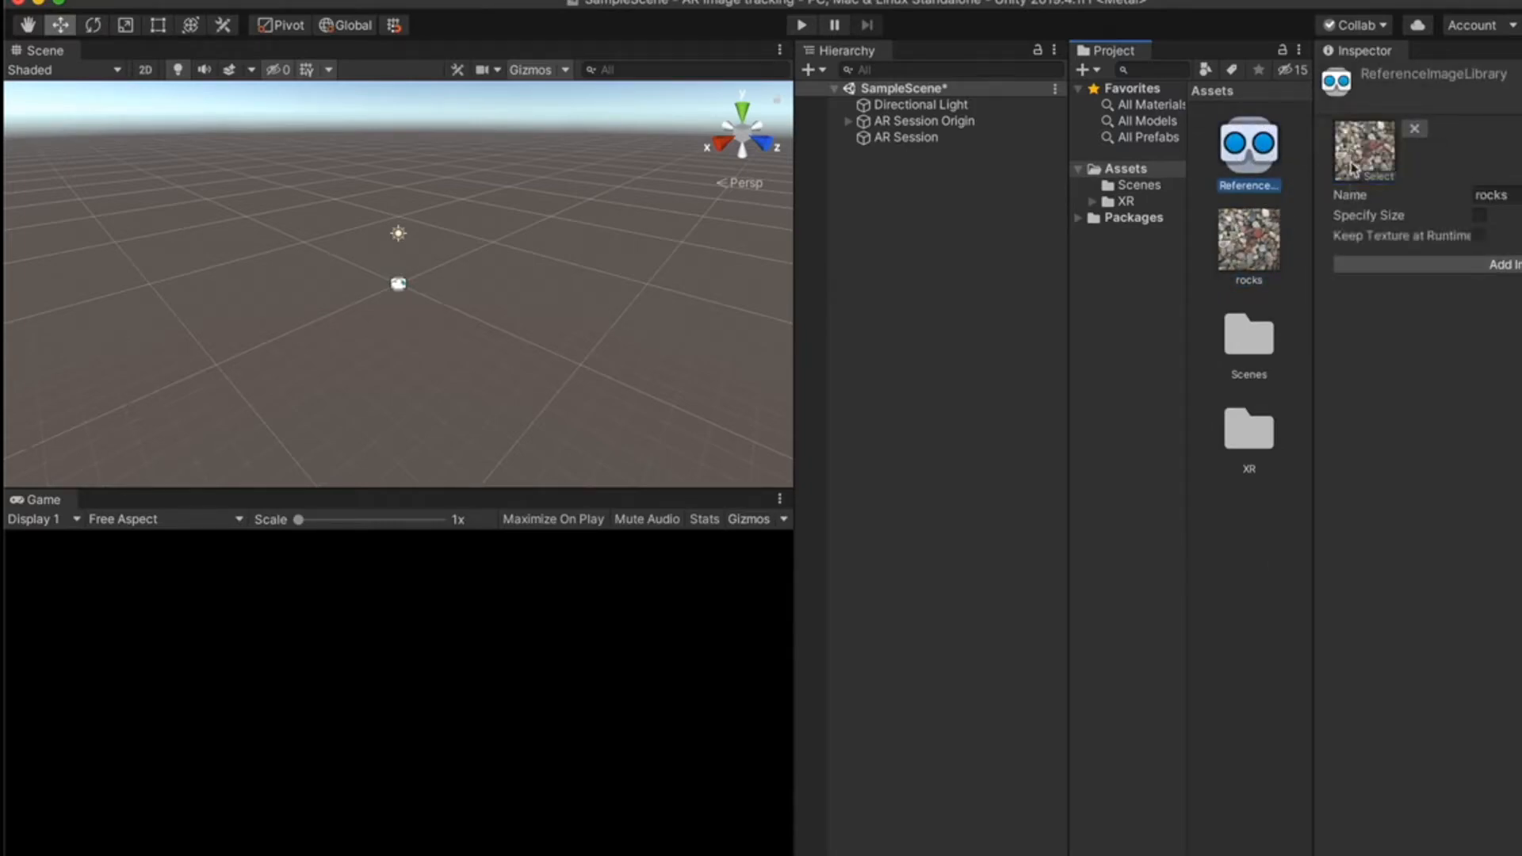
# Enable Specify Size for the rocks reference image and set its physical X size to 0.1 meters.
pyautogui.click(1480, 216)
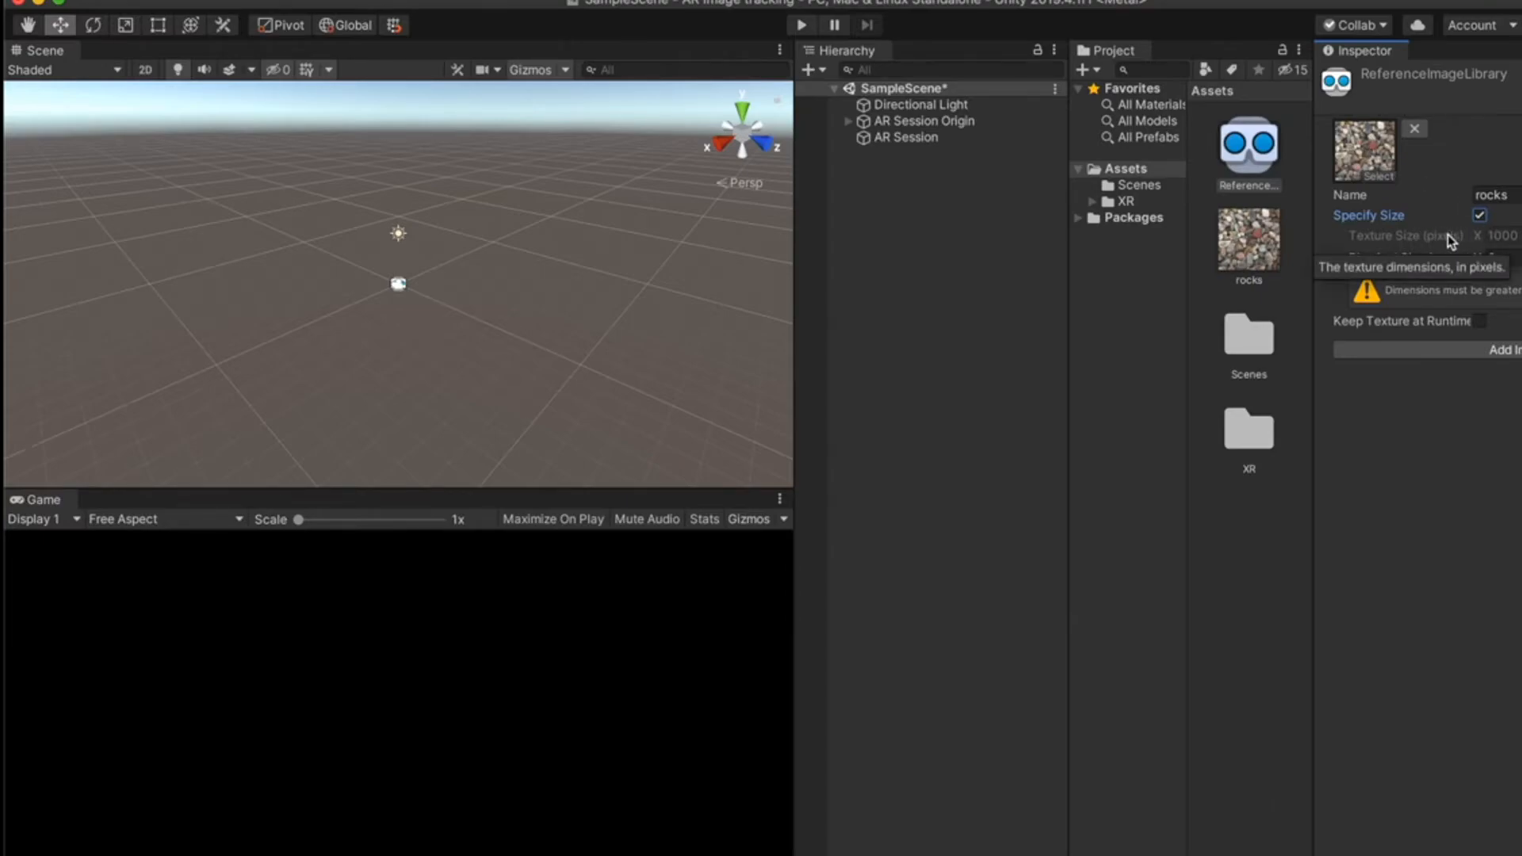
pyautogui.click(1517, 258)
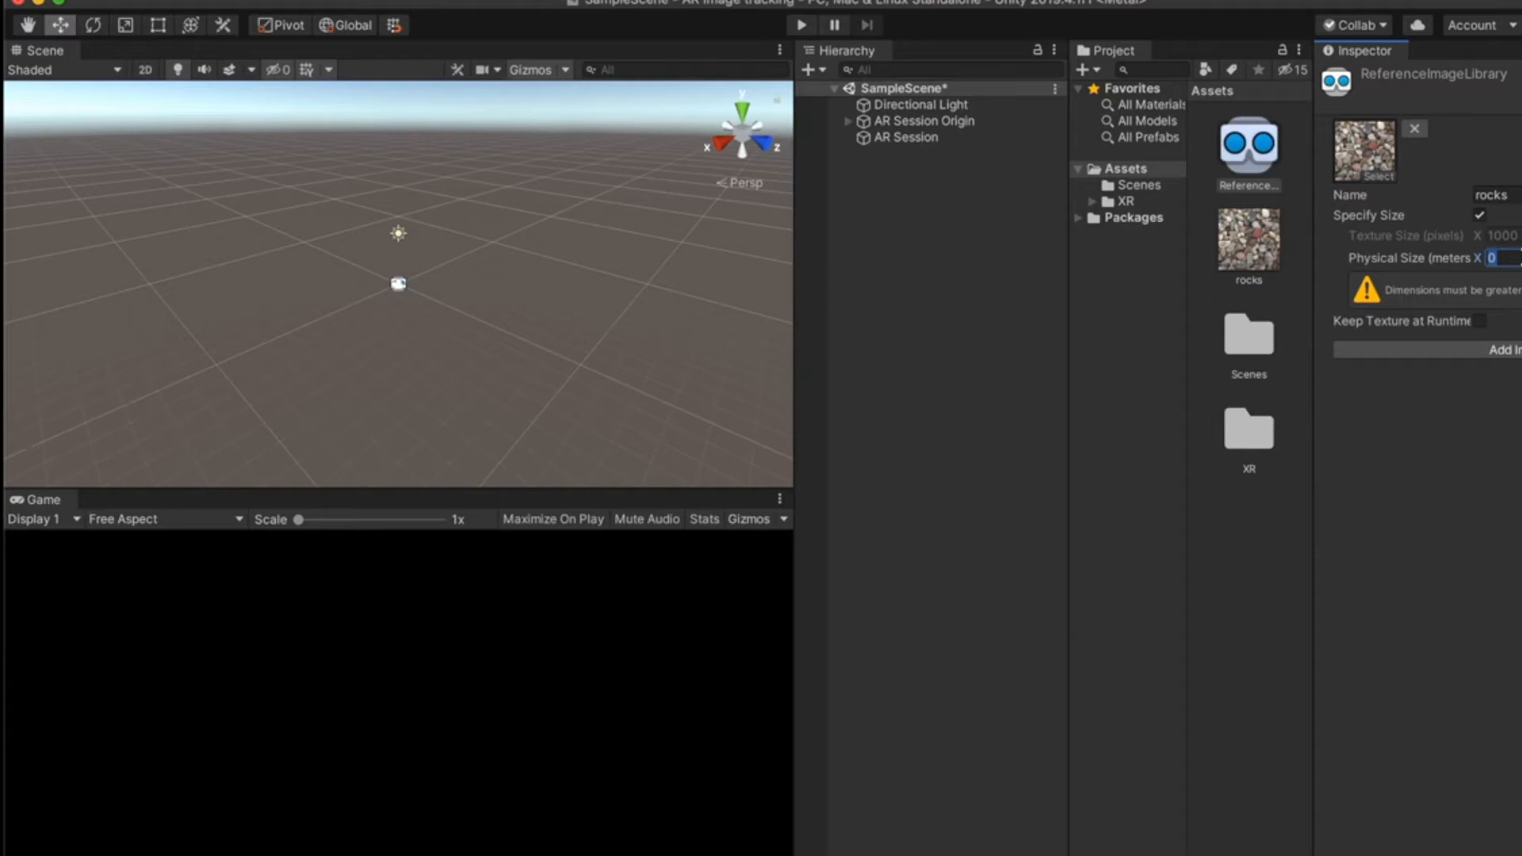
pyautogui.write('0.1')
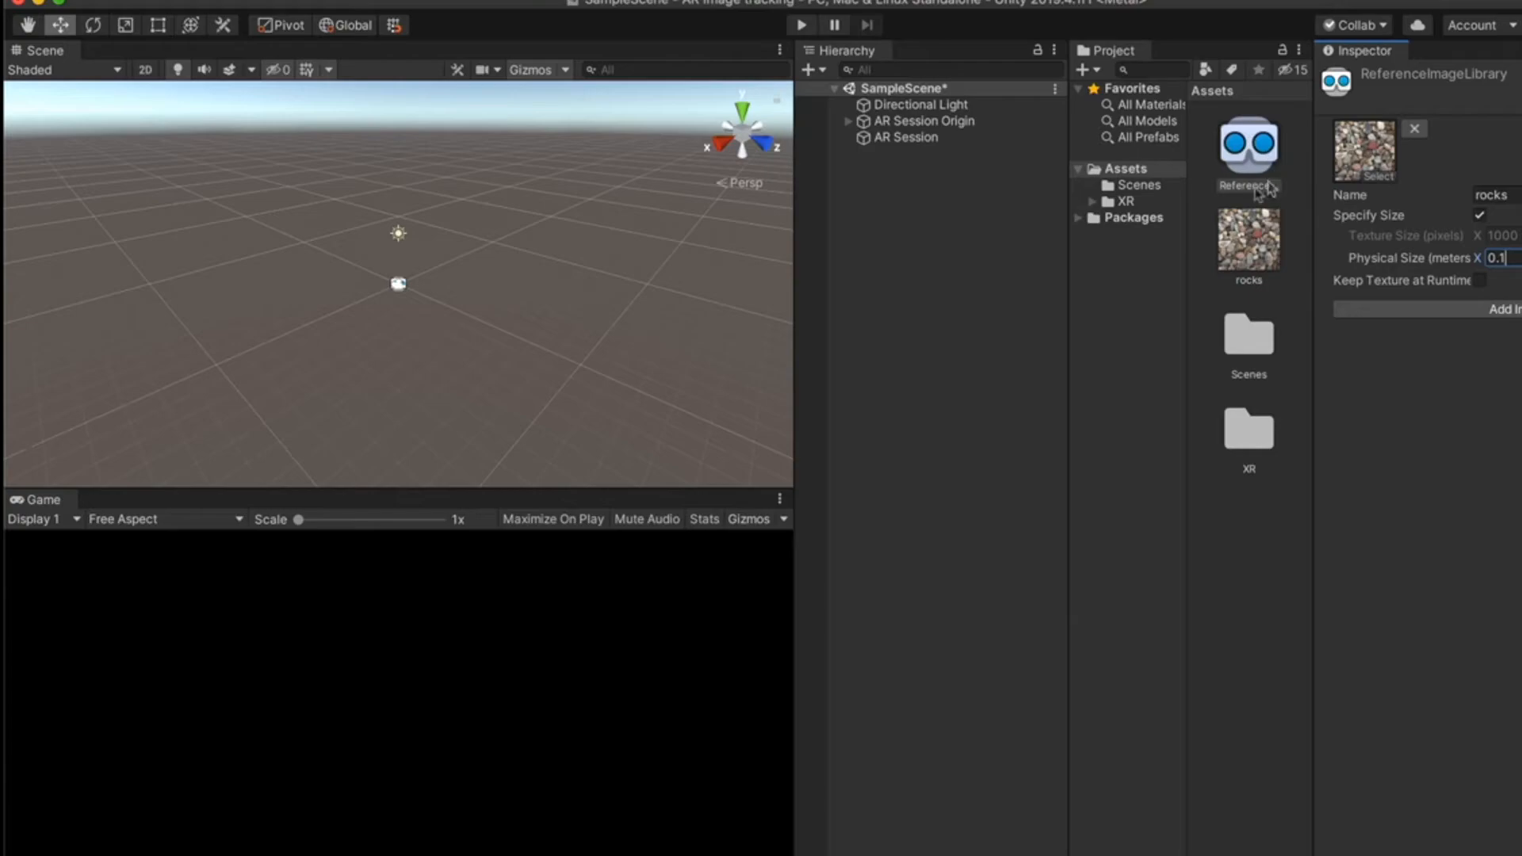
# Assign the ReferenceImageLibrary asset as the Reference Library of AR Session Origin's AR Tracked Image Manager.
pyautogui.click(908, 121)
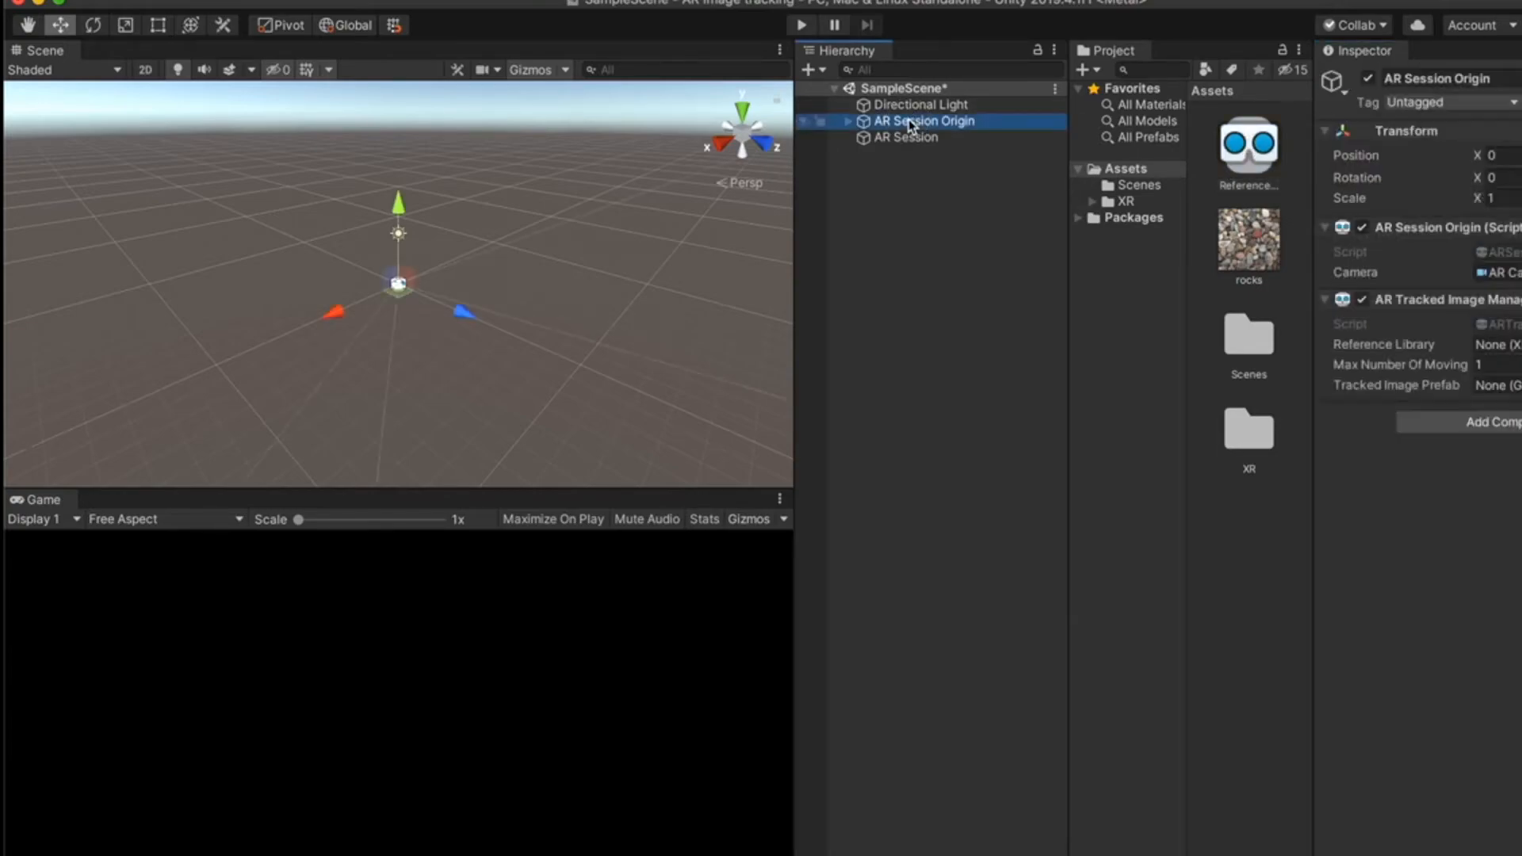
pyautogui.moveTo(1247, 141); pyautogui.dragTo(1496, 347)
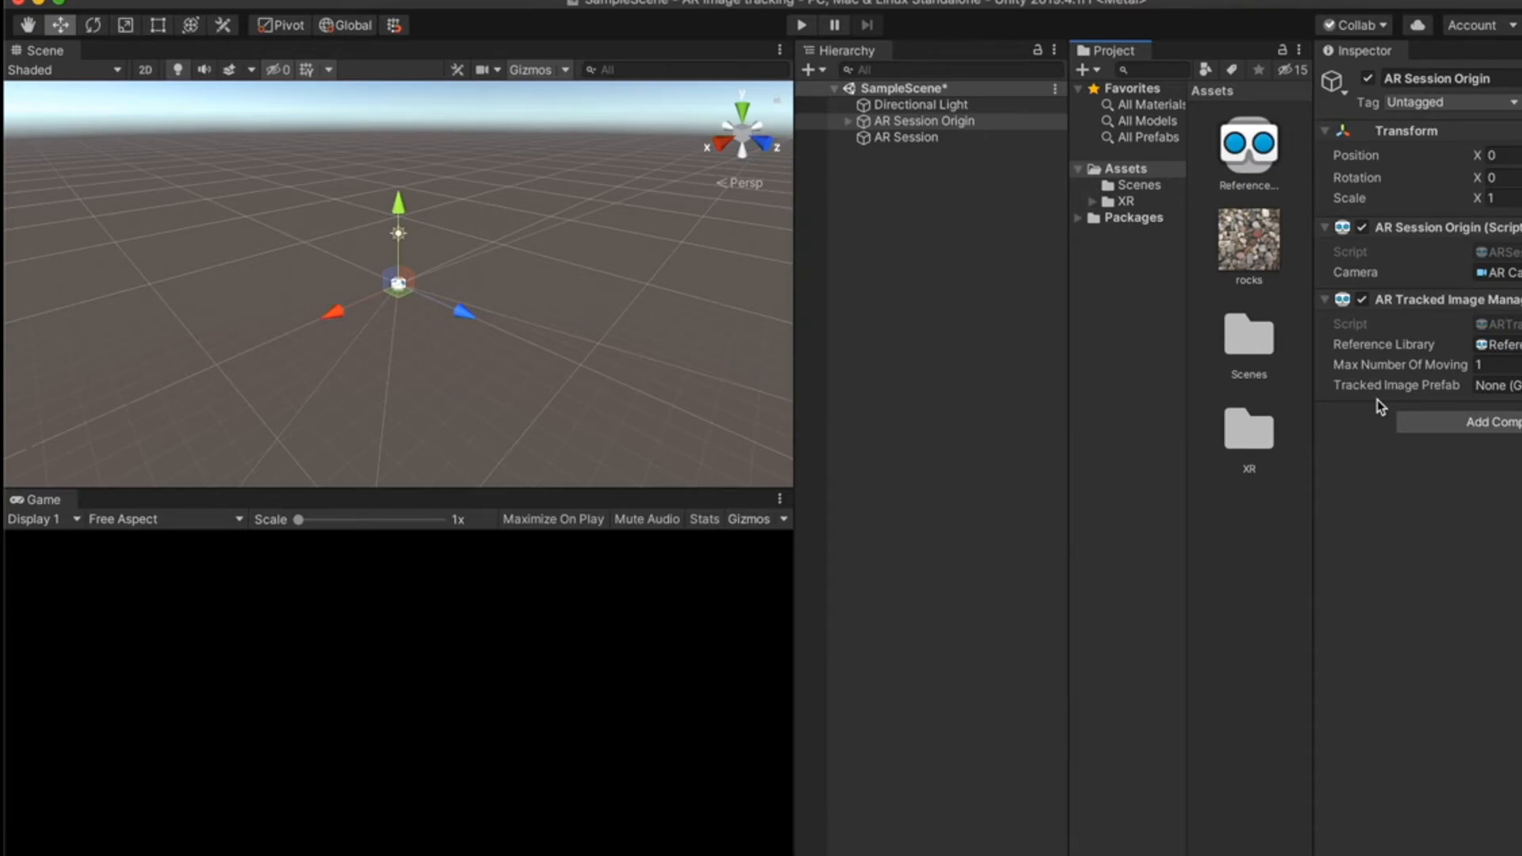
# Create a 3D sphere in SampleScene and turn it into a prefab in the Assets folder.
pyautogui.click(936, 199)
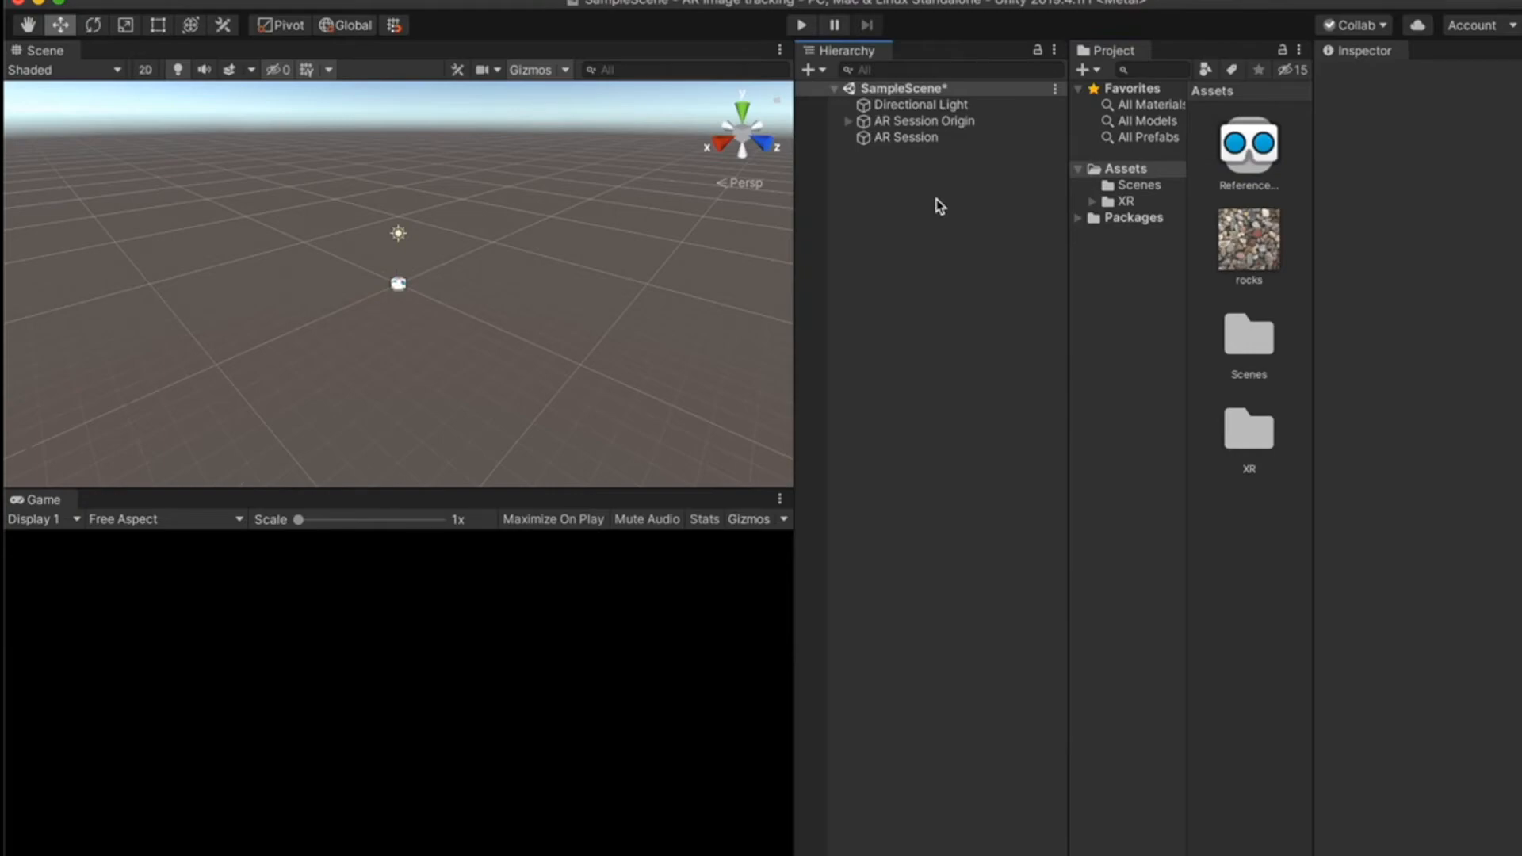
pyautogui.rightClick(937, 204)
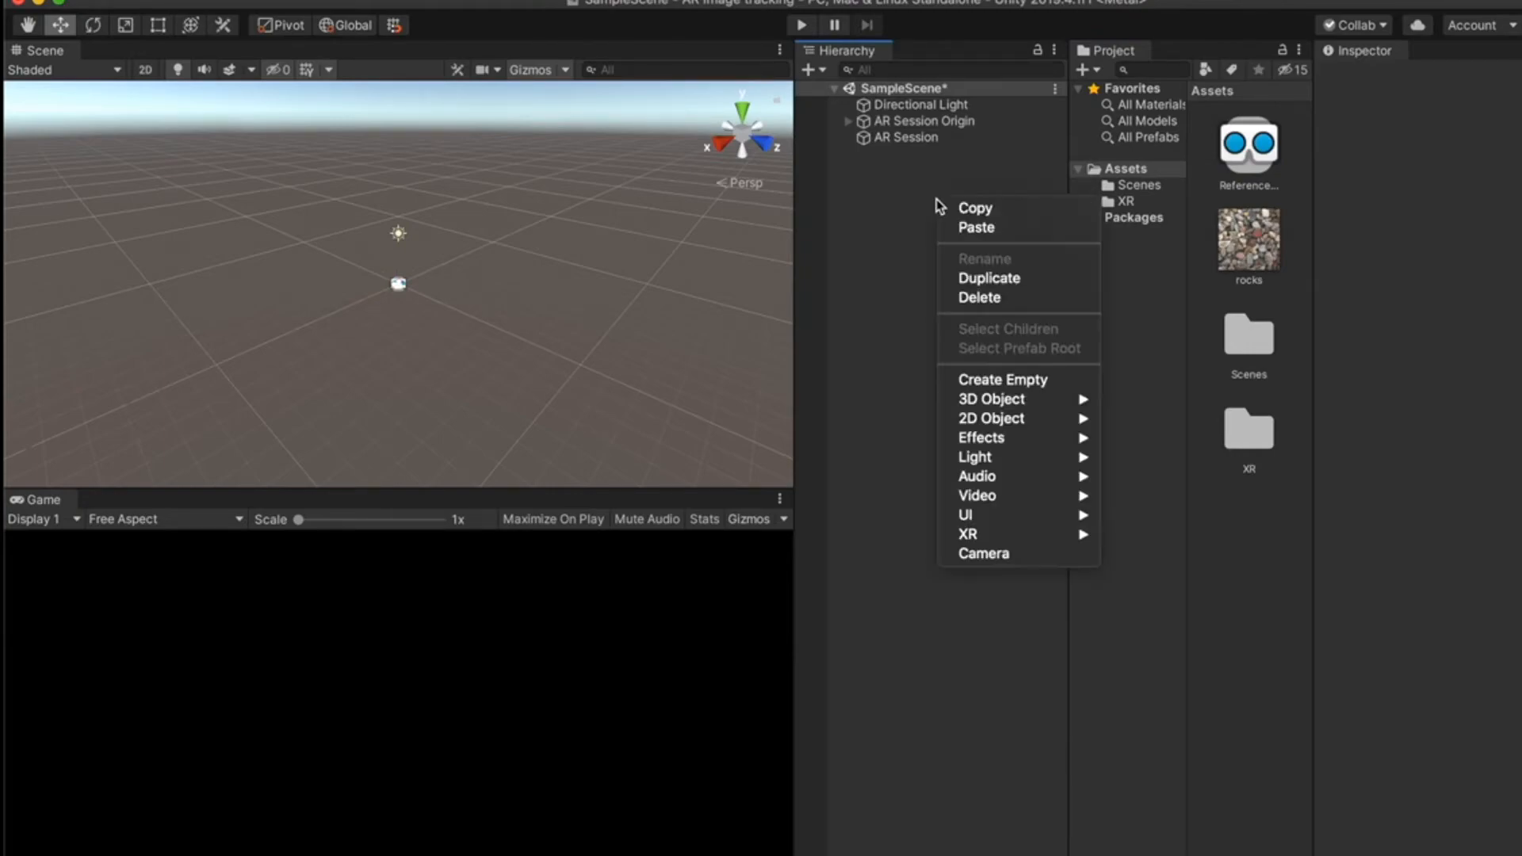
pyautogui.moveTo(1003, 401)
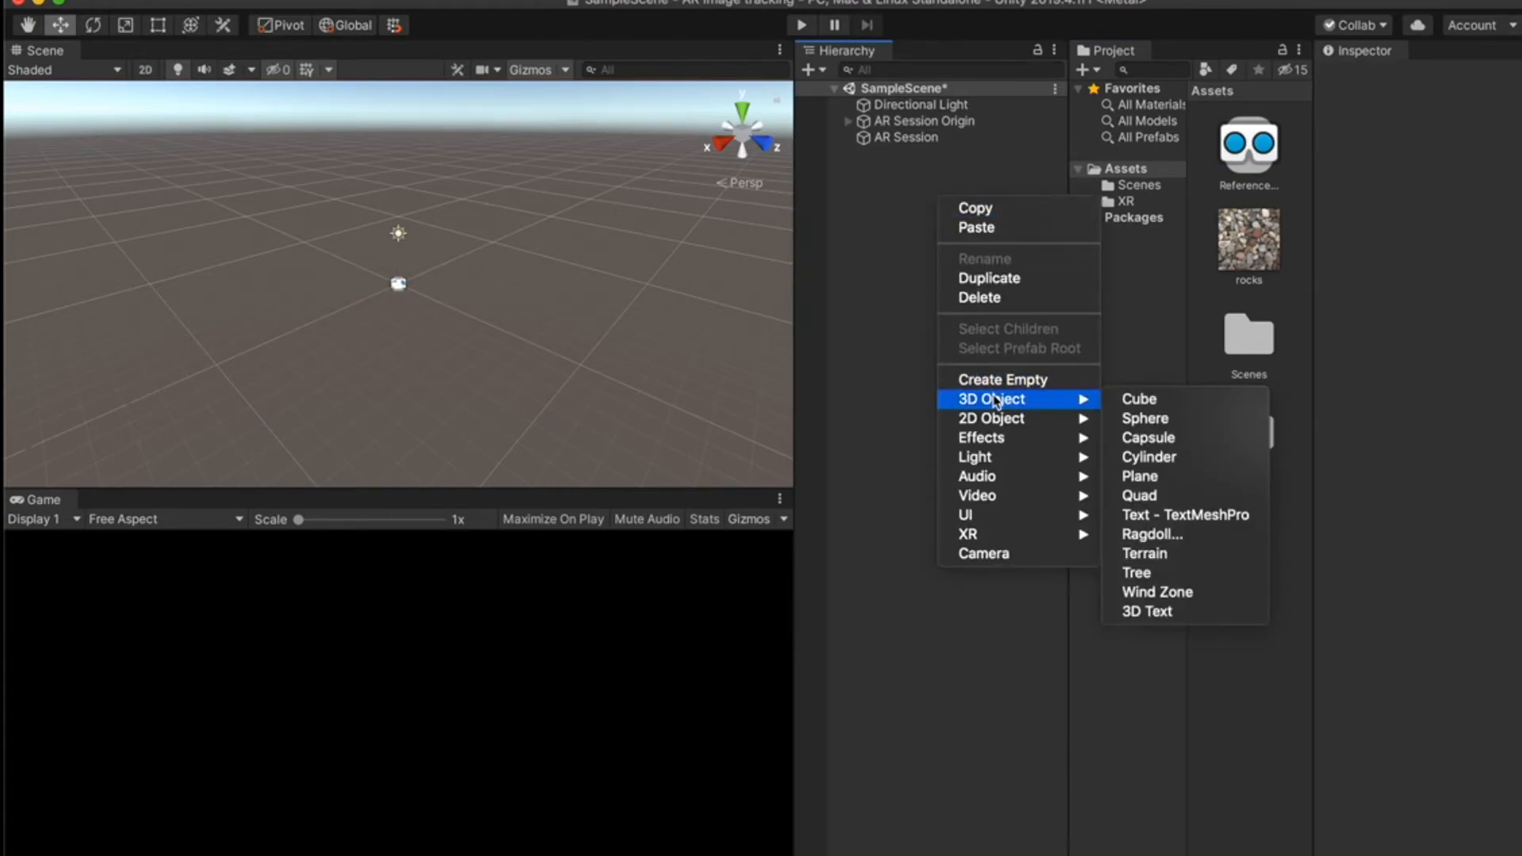
pyautogui.click(1160, 422)
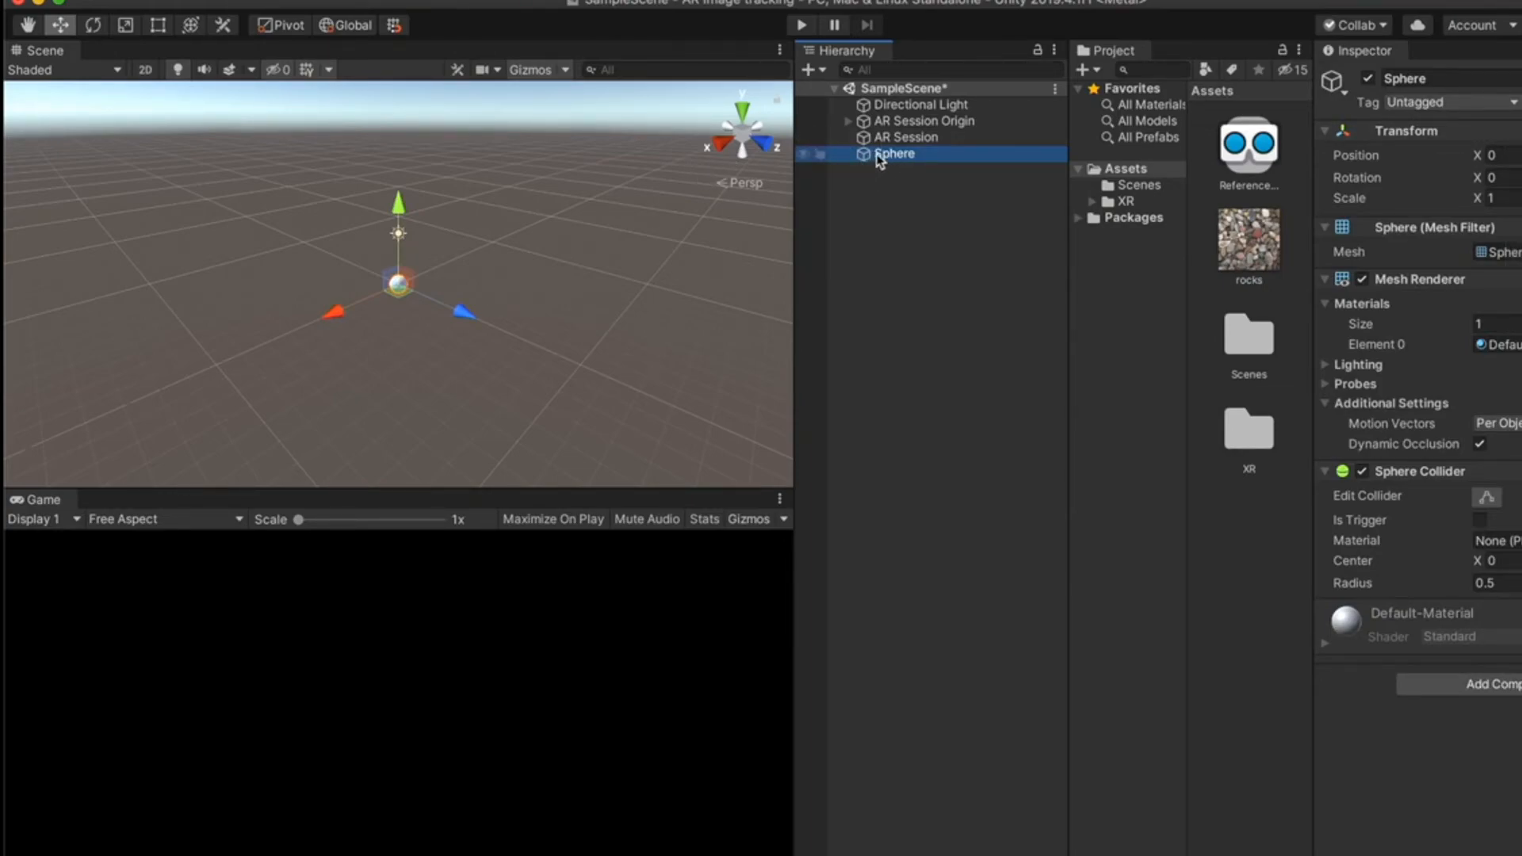
pyautogui.moveTo(877, 158); pyautogui.dragTo(1276, 583)
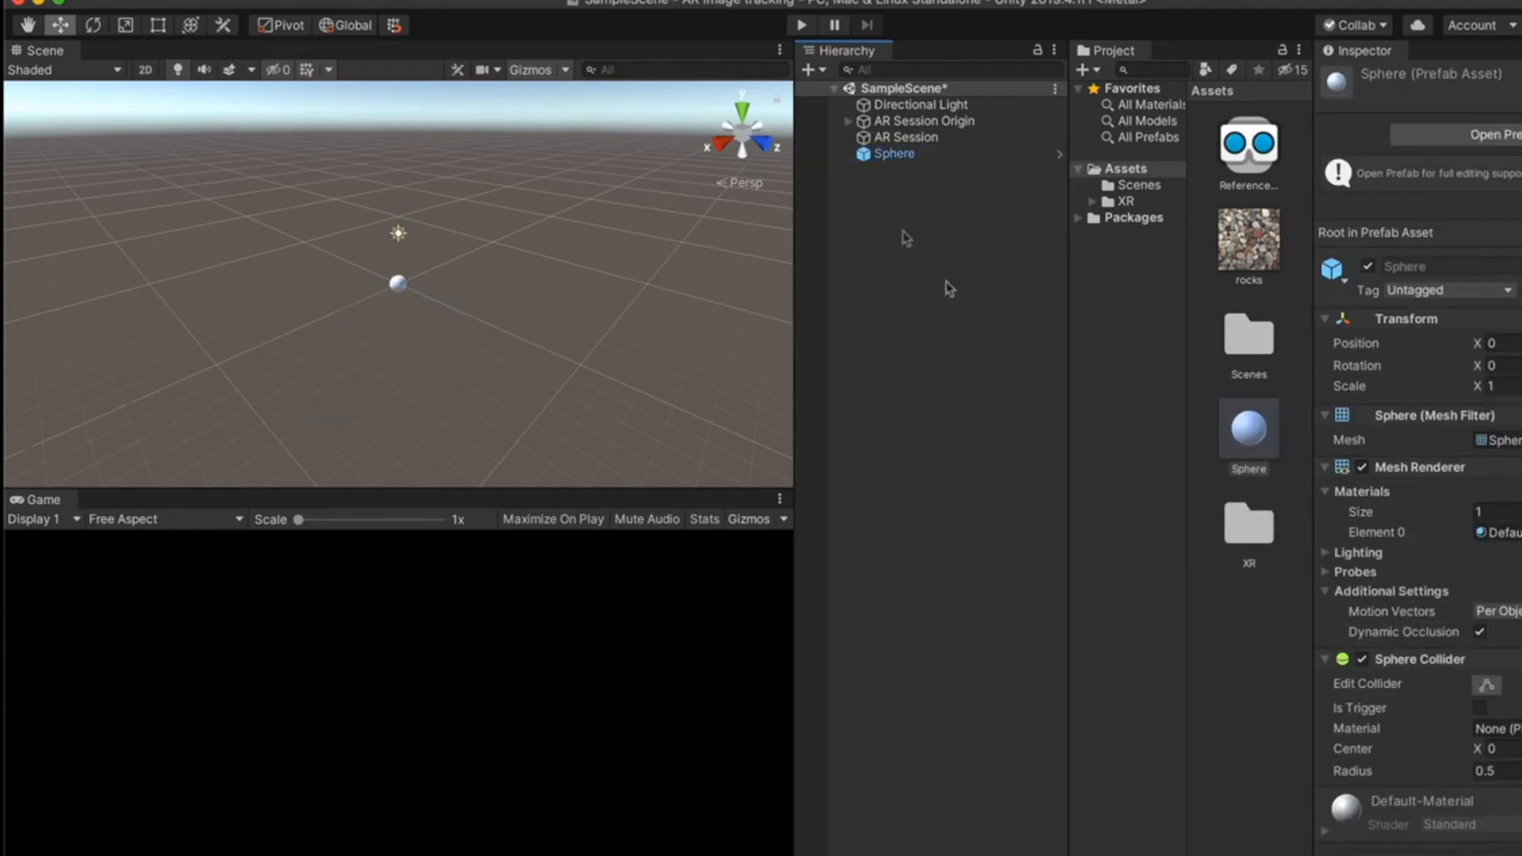
# Delete the Sphere instance from SampleScene, keeping its prefab in Assets.
pyautogui.click(915, 152)
pyautogui.rightClick(916, 154)
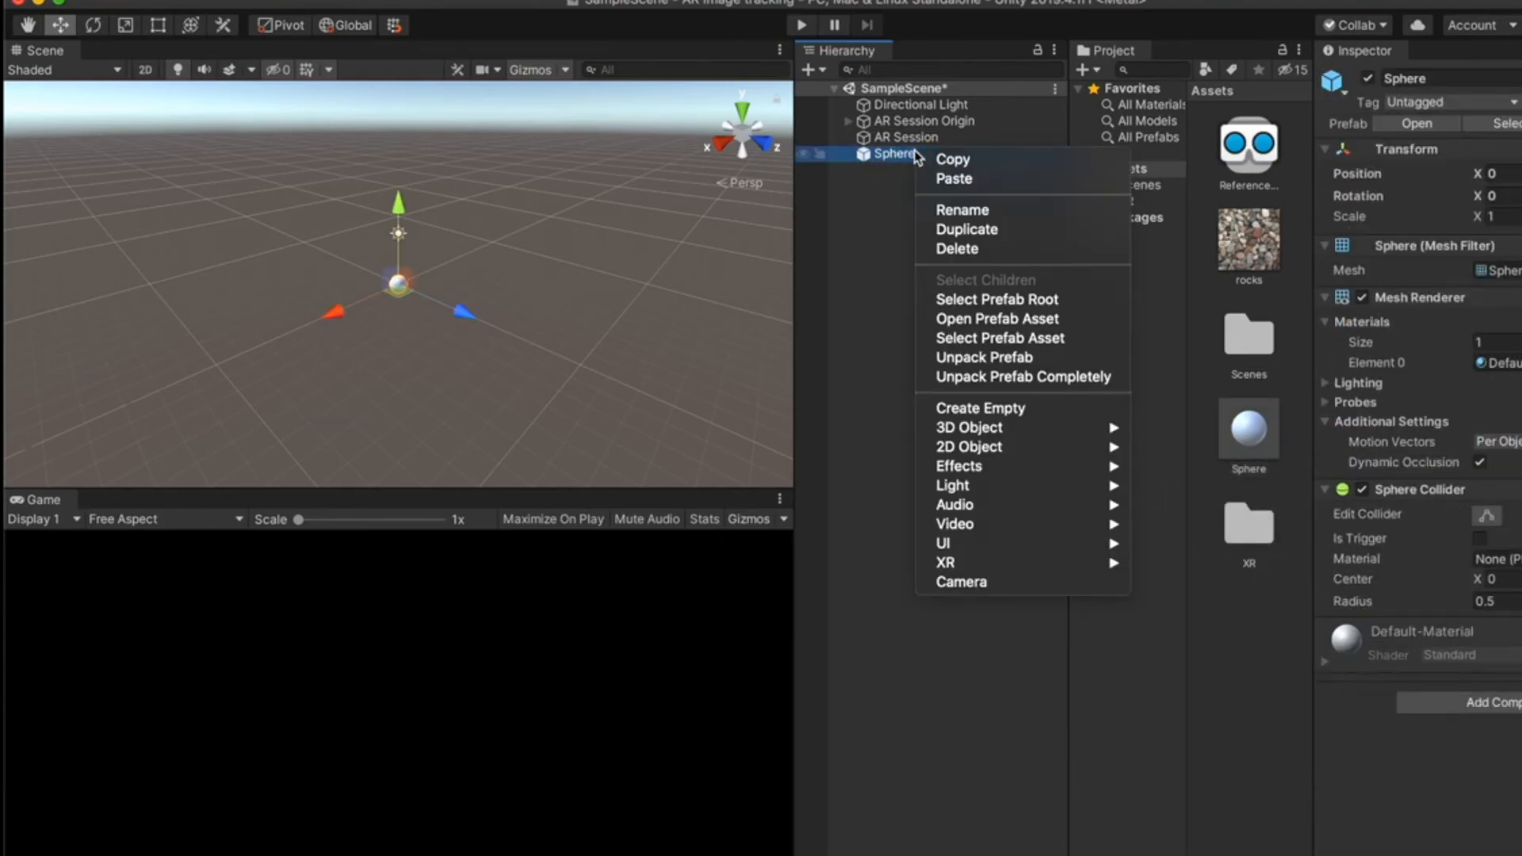
pyautogui.click(961, 248)
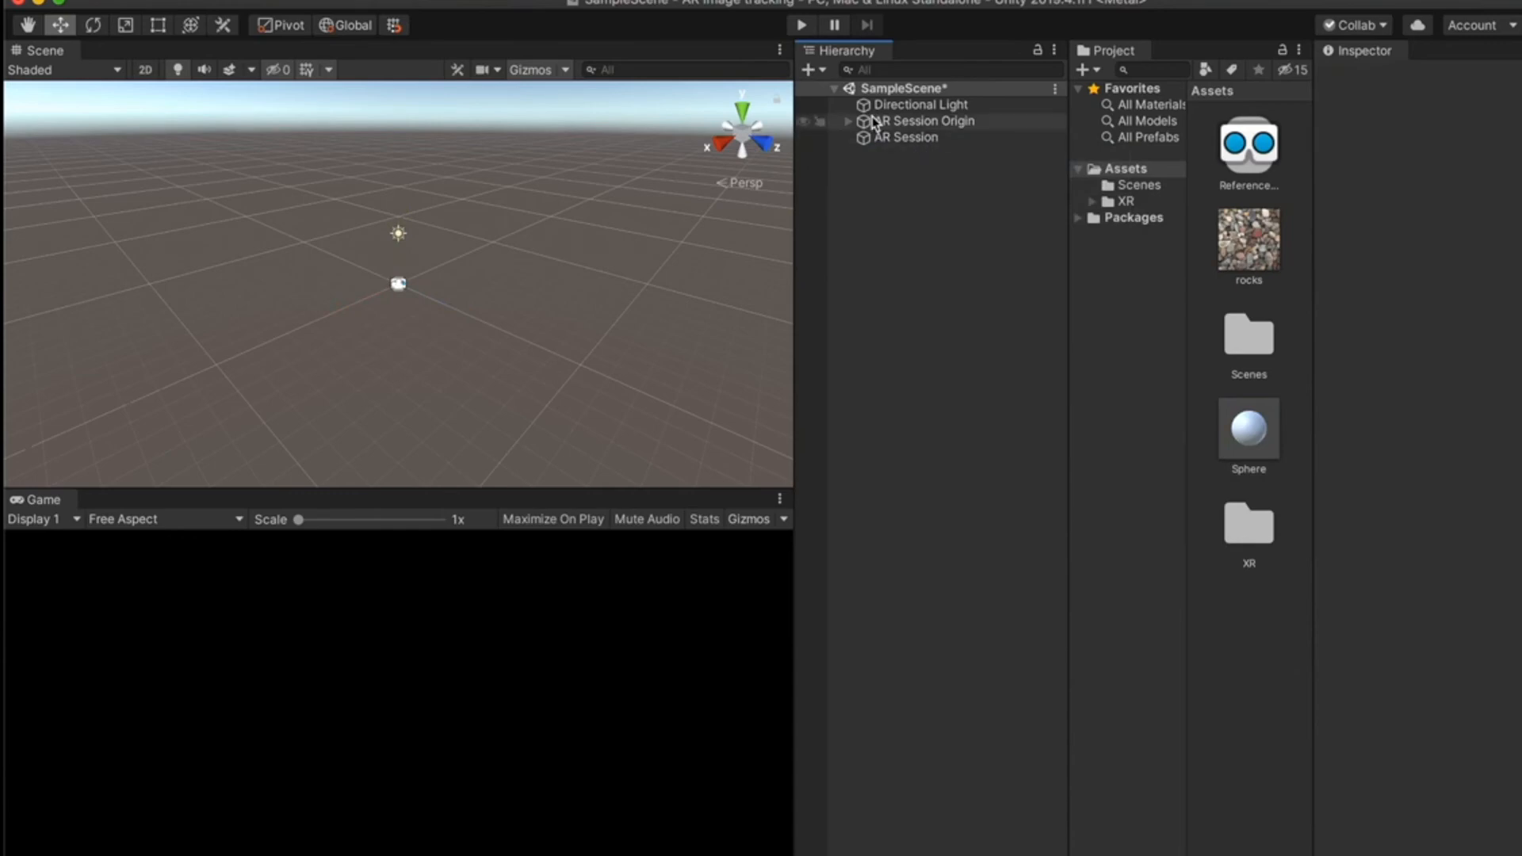
# Assign the Sphere prefab as the Tracked Image Prefab of AR Session Origin's AR Tracked Image Manager.
pyautogui.click(946, 121)
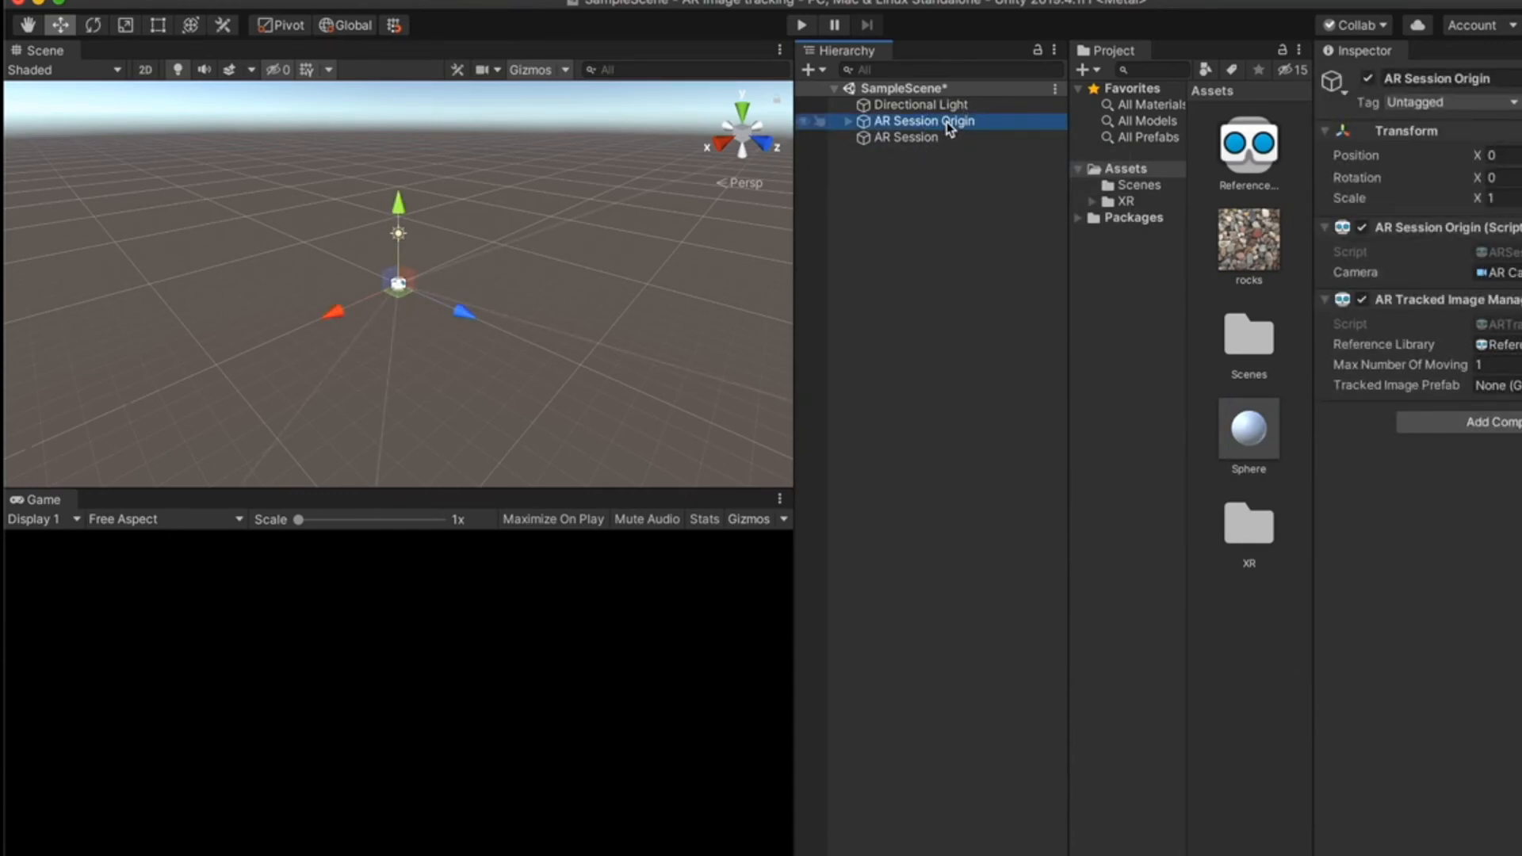
pyautogui.moveTo(1247, 428); pyautogui.dragTo(1494, 397)
# Set the X scale of the Sphere prefab asset to 0.1.
pyautogui.click(1248, 432)
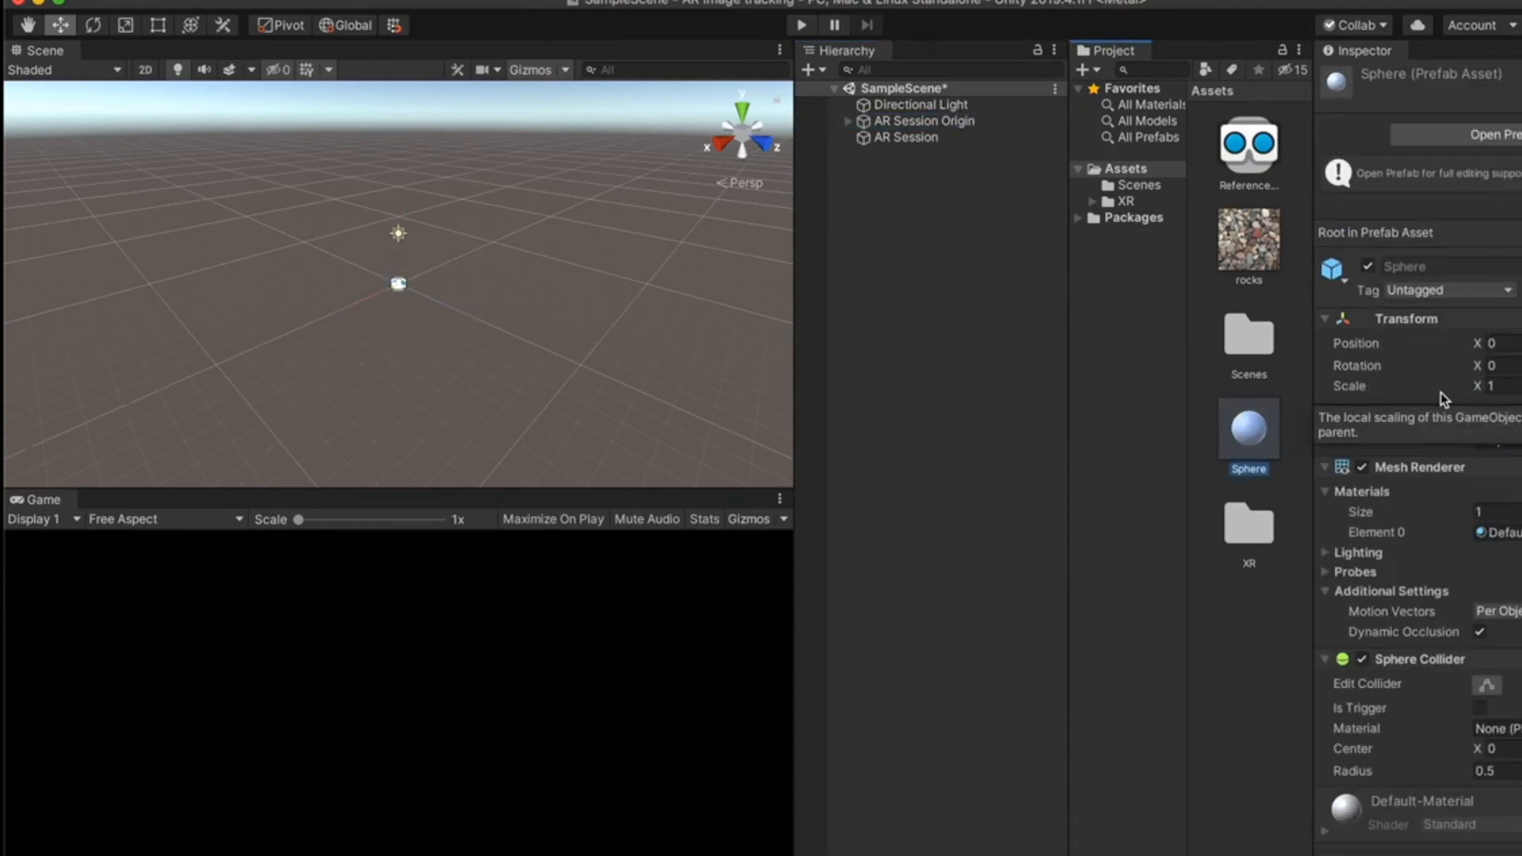
pyautogui.click(1504, 387)
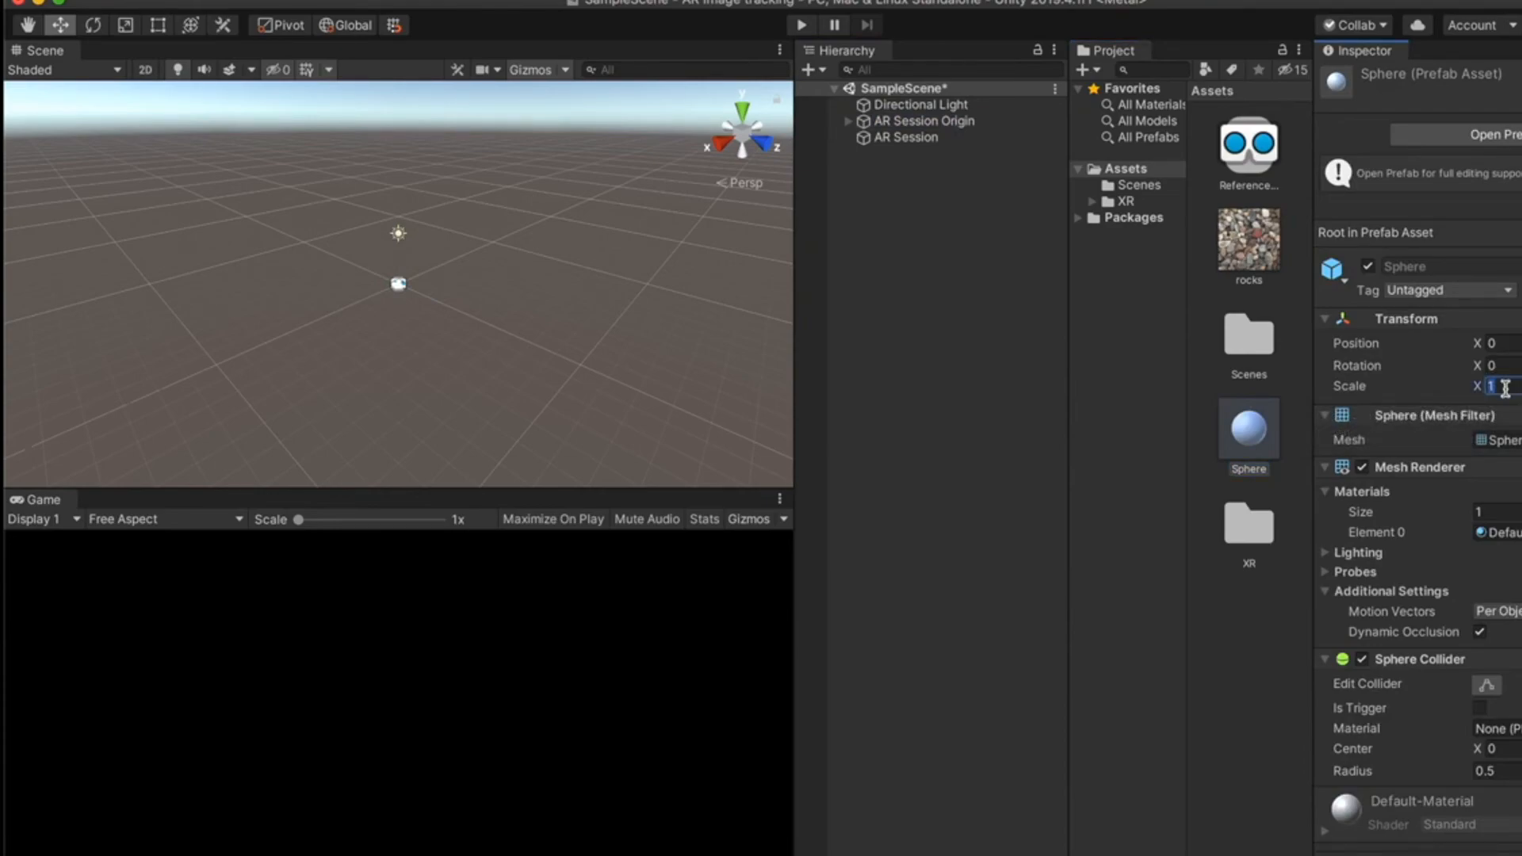
pyautogui.write('0.1')
pyautogui.press('Return')
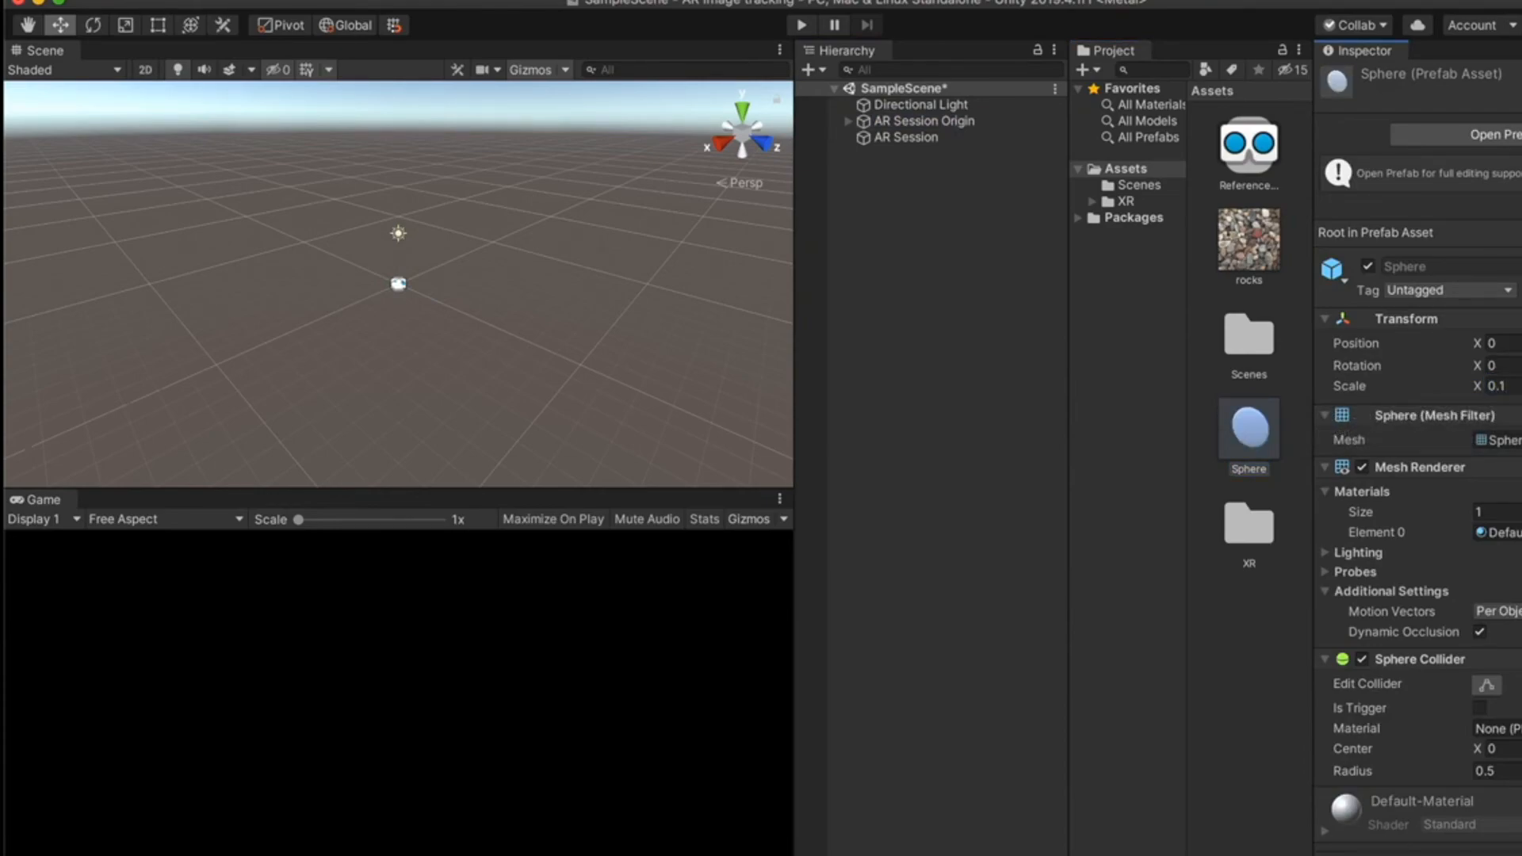